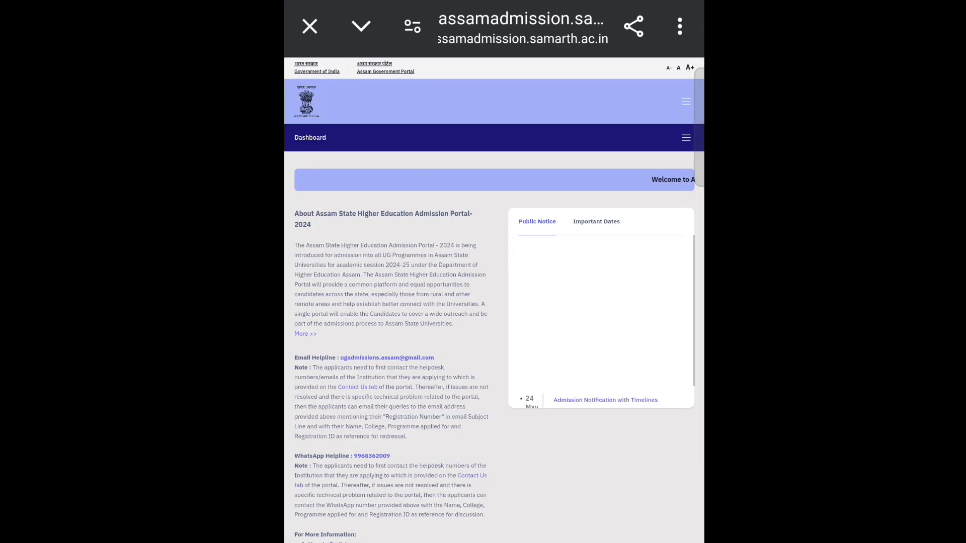
- Return to the portal Home page and reach the login page through the navigation menu
scroll(608, 334, up, 3)
scroll(594, 172, up, 2)
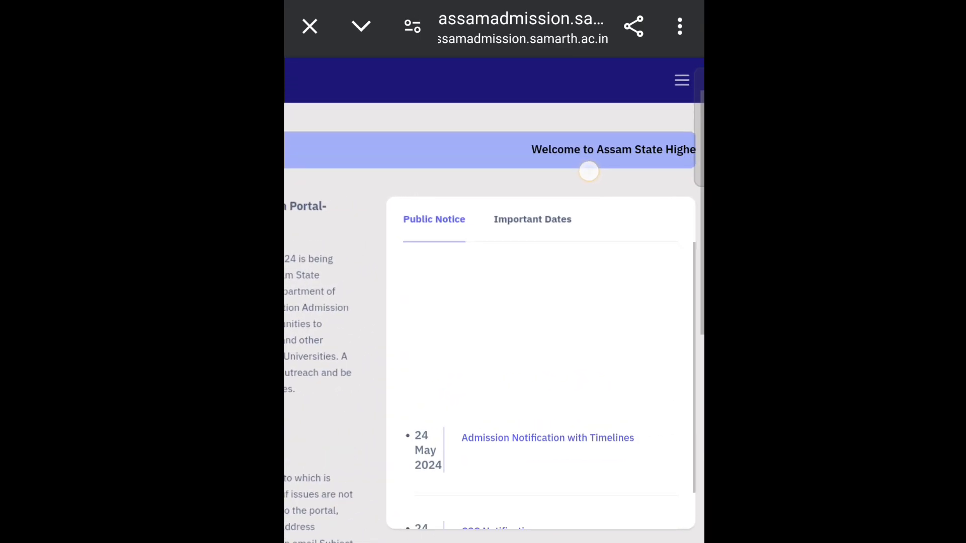
scroll(451, 379, up, 3)
scroll(600, 167, up, 5)
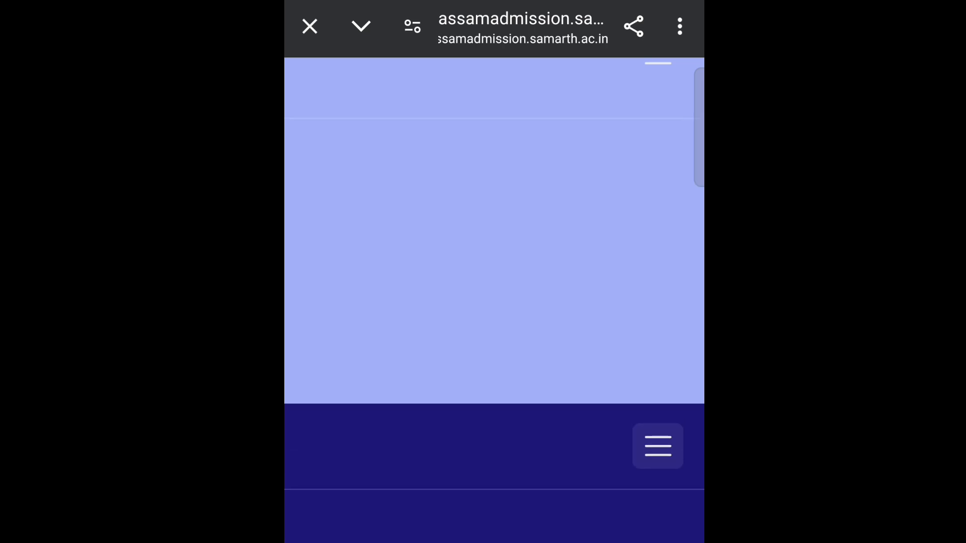
scroll(603, 304, down, 5)
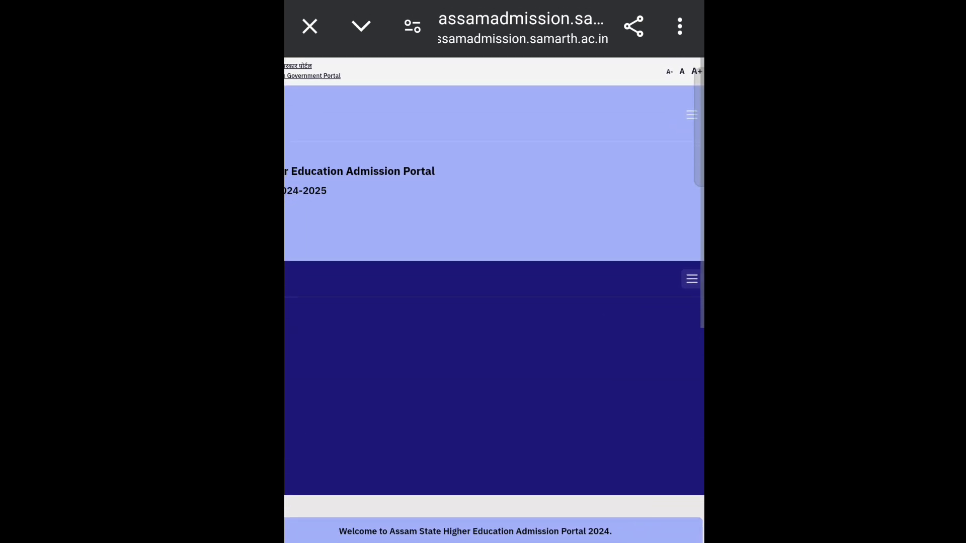
scroll(660, 429, left, 3)
scroll(454, 309, up, 2)
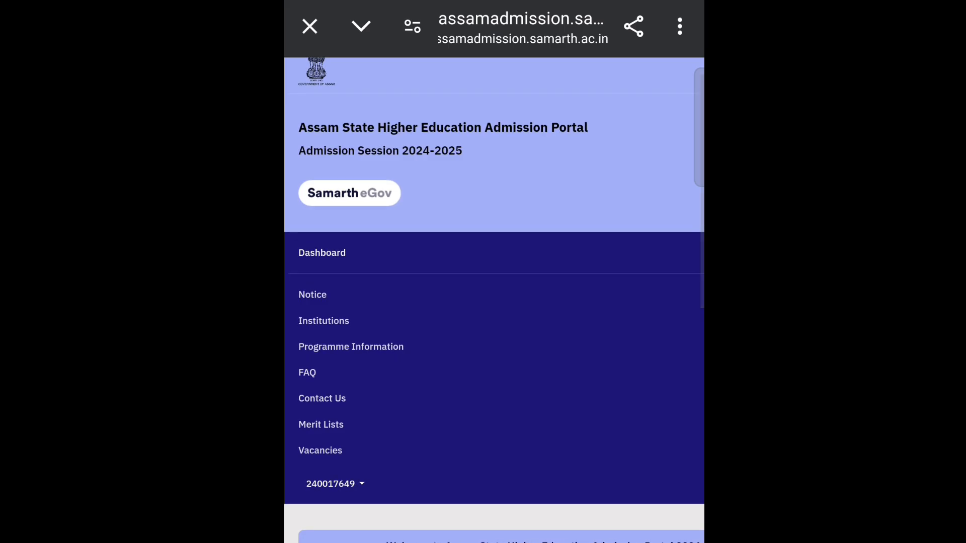
click(338, 499)
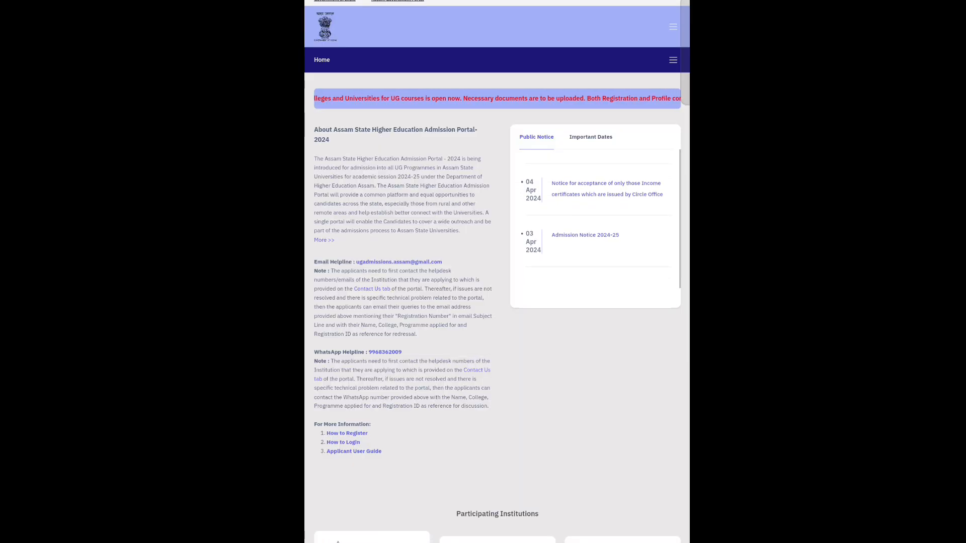
click(673, 60)
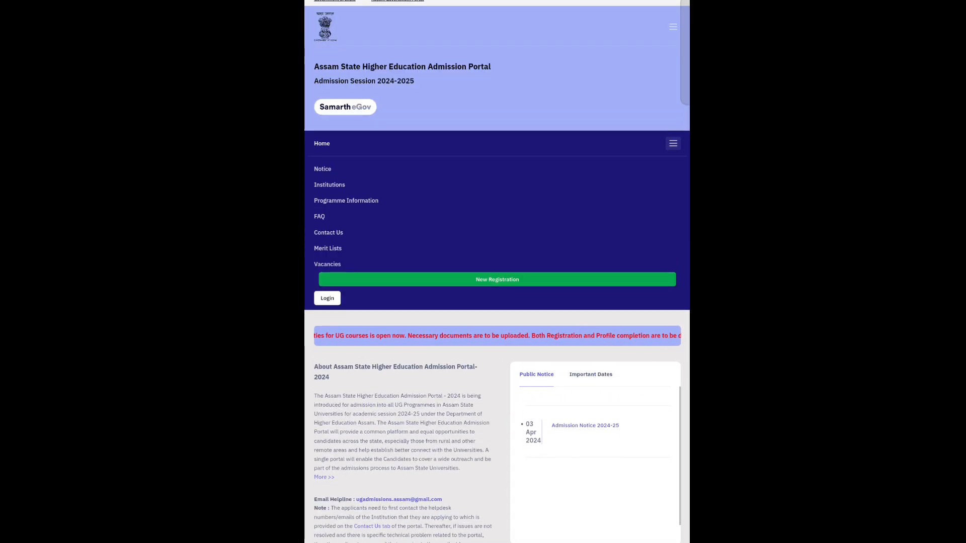
click(327, 298)
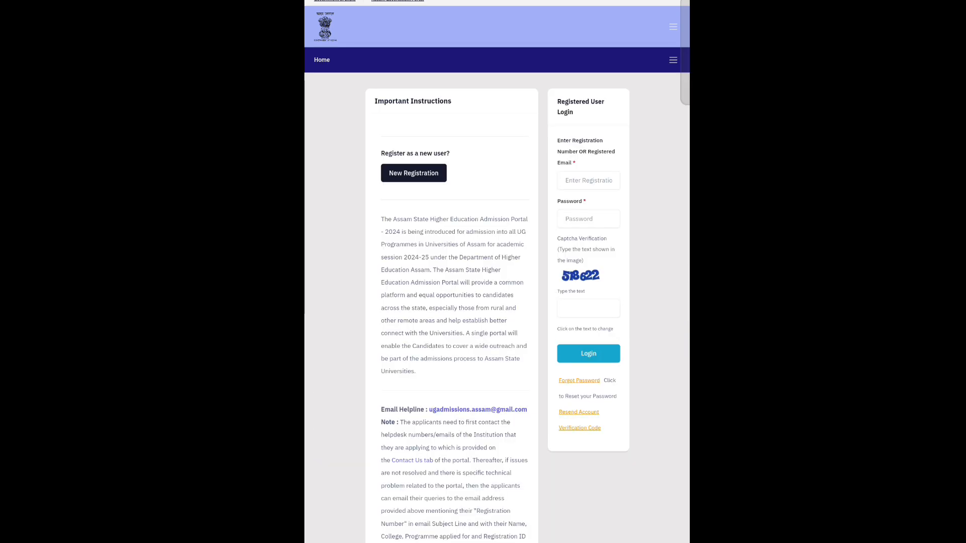
- Log in with the saved email and password plus the captcha answer
click(589, 181)
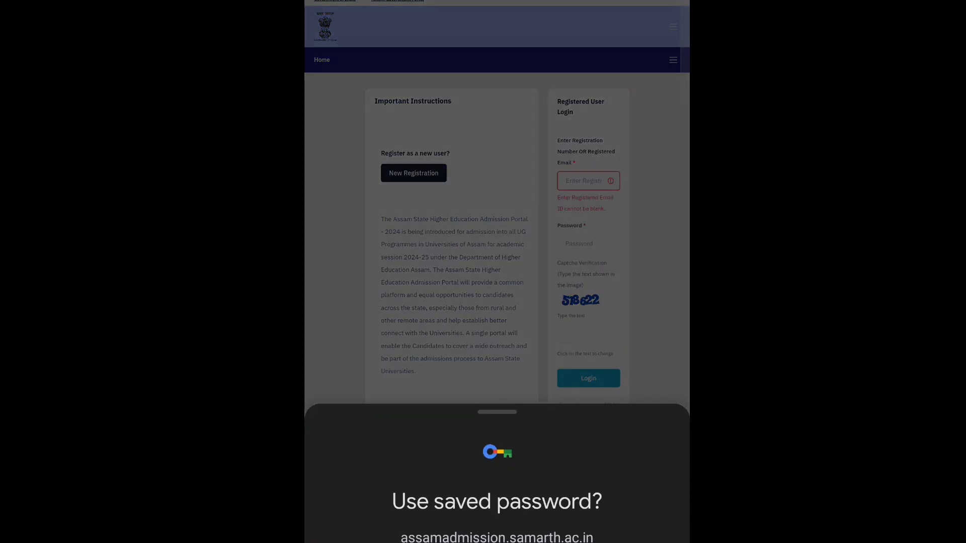
click(497, 541)
scroll(527, 298, up, 3)
click(577, 297)
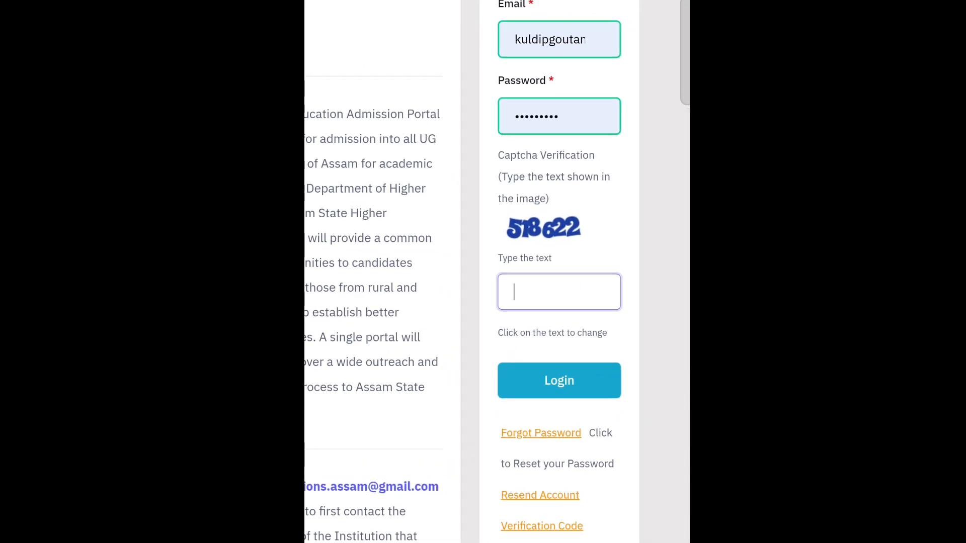
text(51)
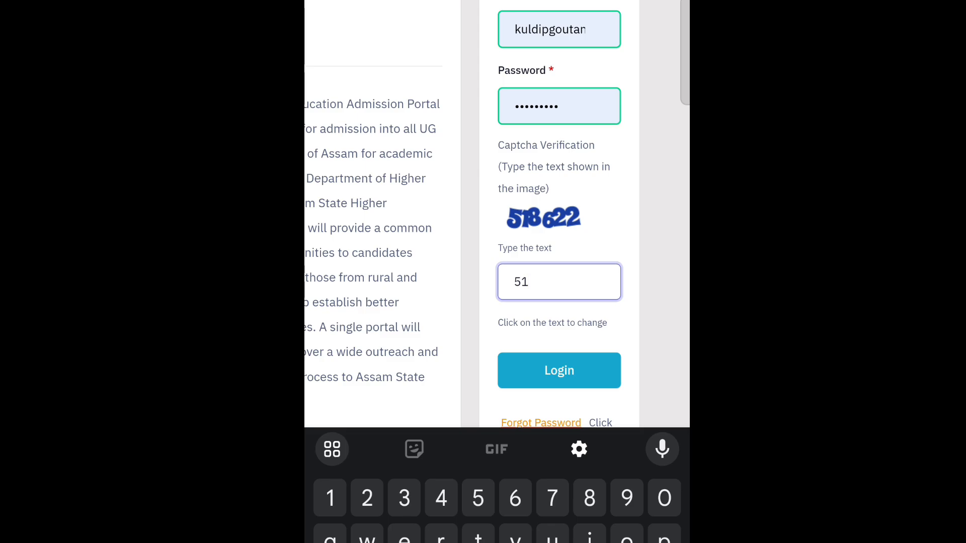
text(8622)
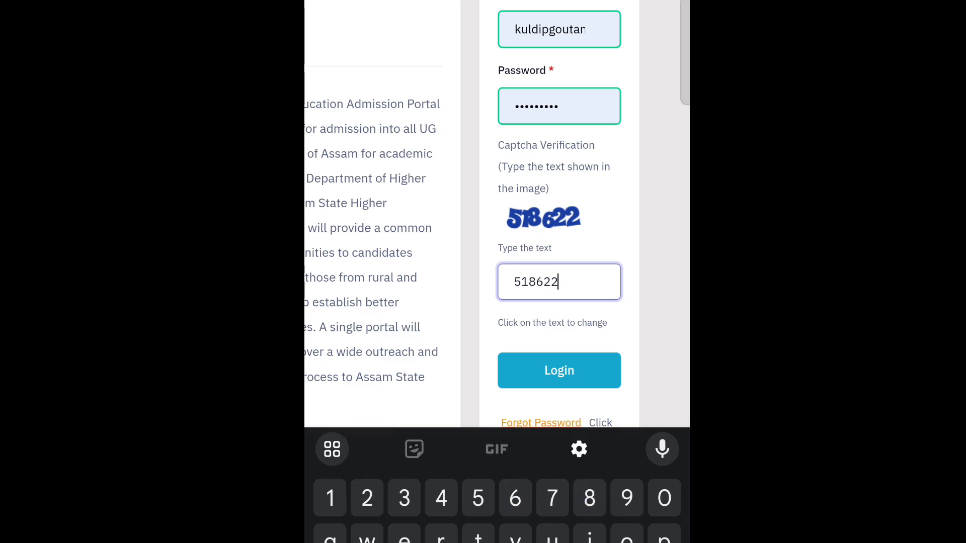
click(578, 372)
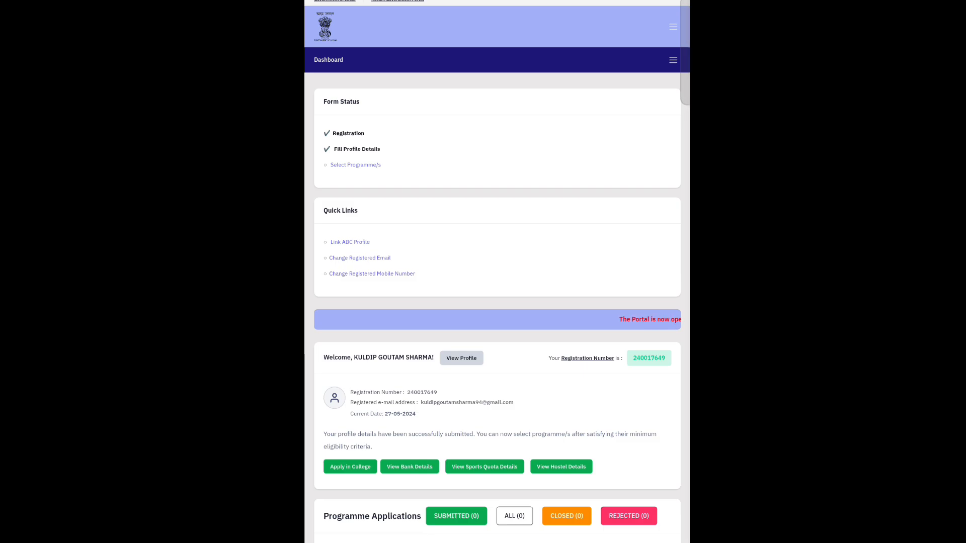
- Start a programme selection with Cotton University, college Cotton University [460] and level BACHELOR
click(355, 165)
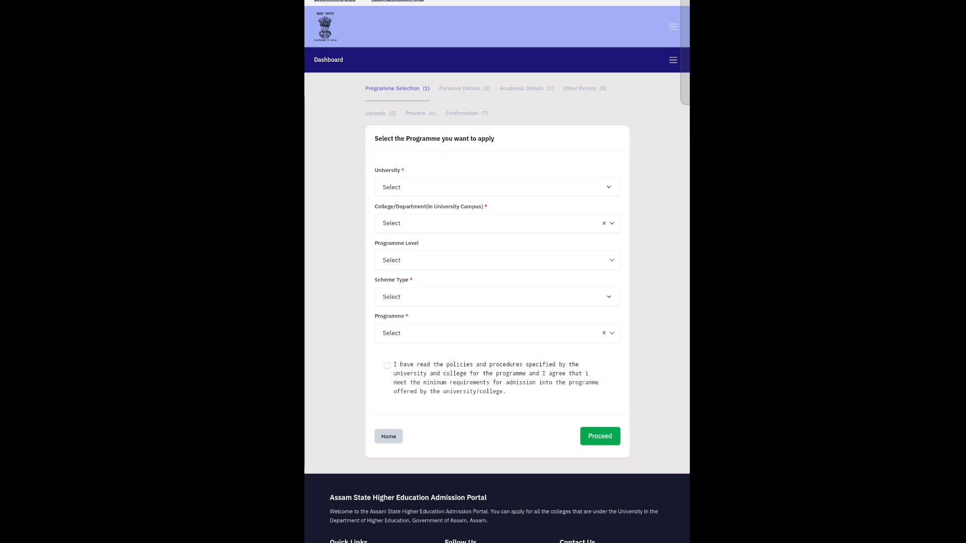
click(570, 182)
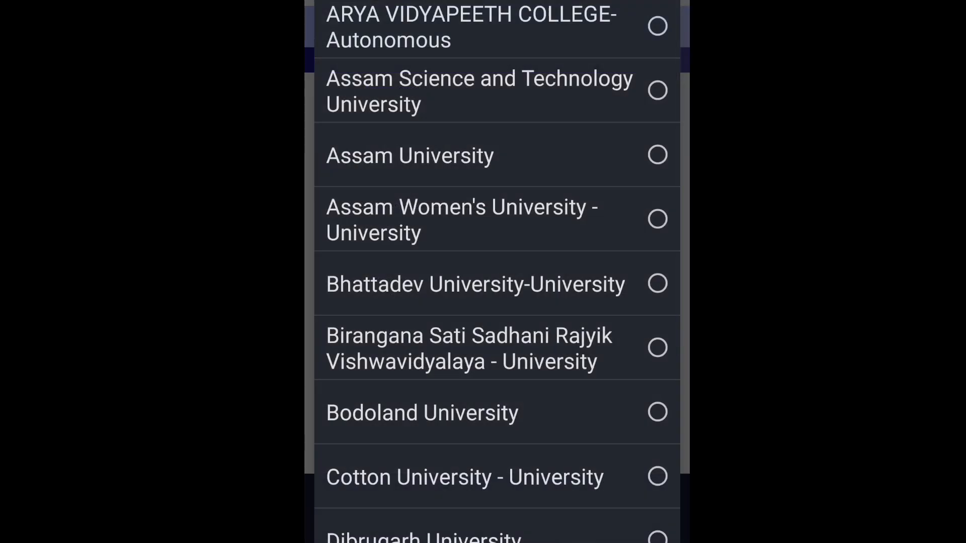
click(547, 483)
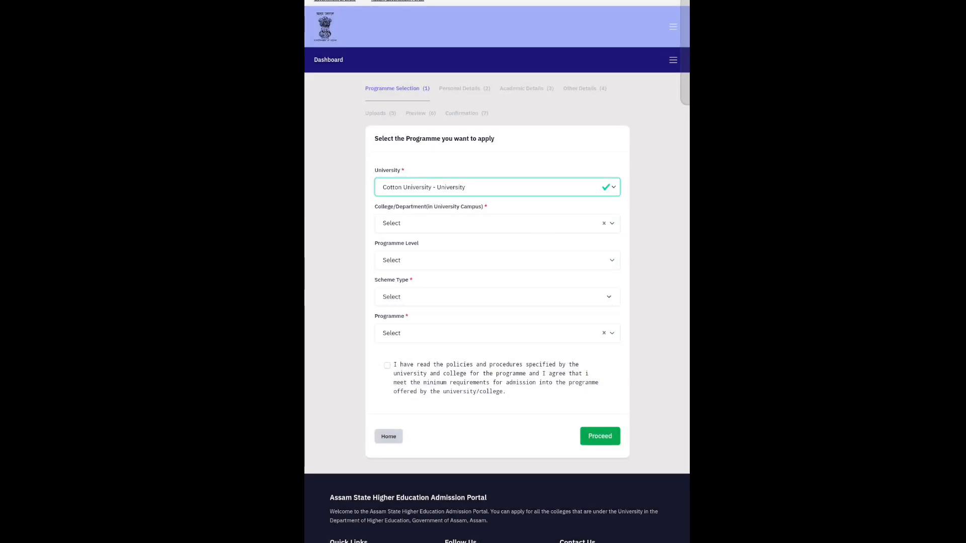
click(497, 224)
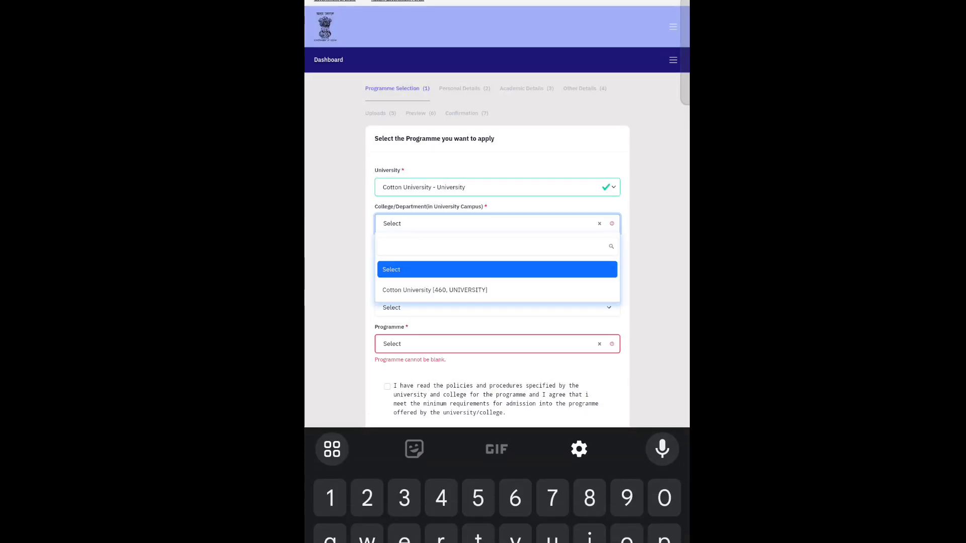
click(501, 287)
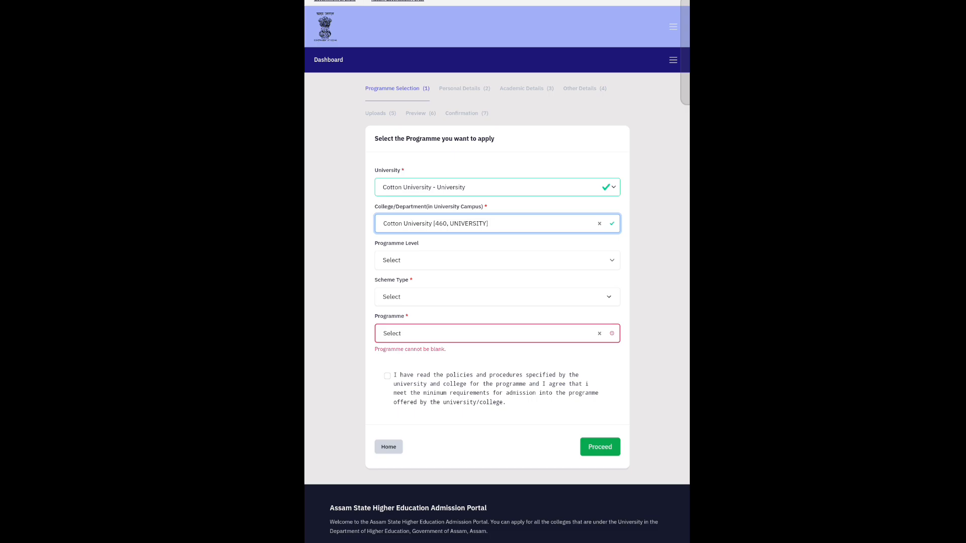
click(510, 262)
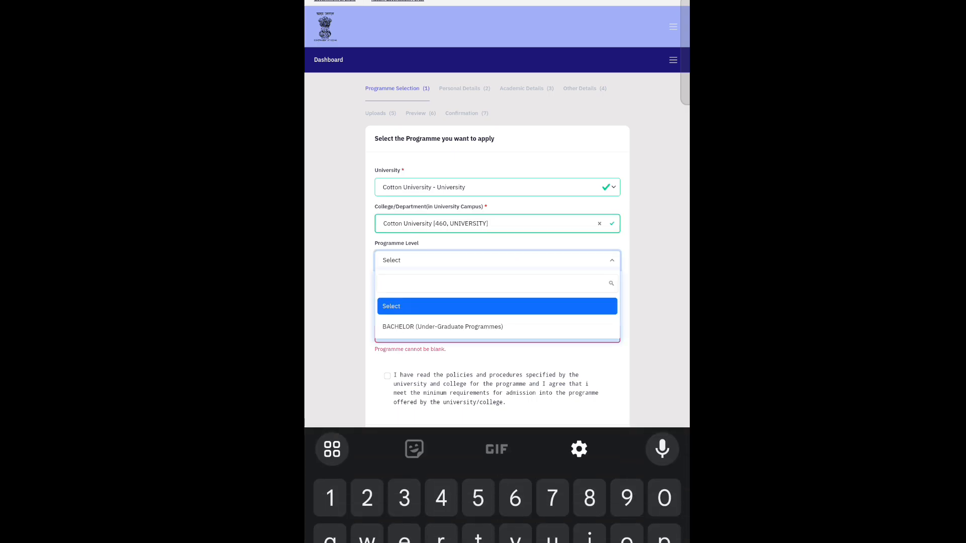
click(443, 326)
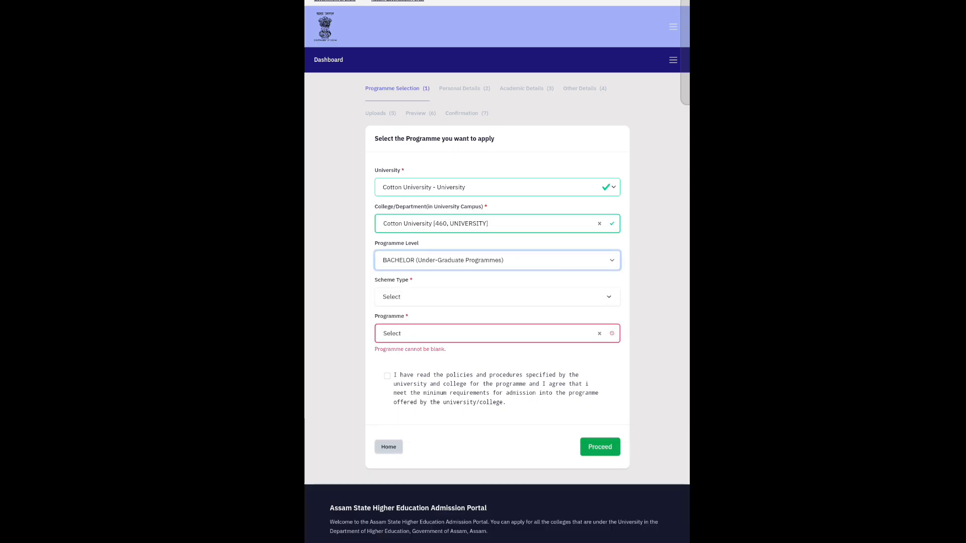
- Set scheme NEP-STREAM and programme Bachelor of Arts(Arts), then agree to the admission policies
click(497, 297)
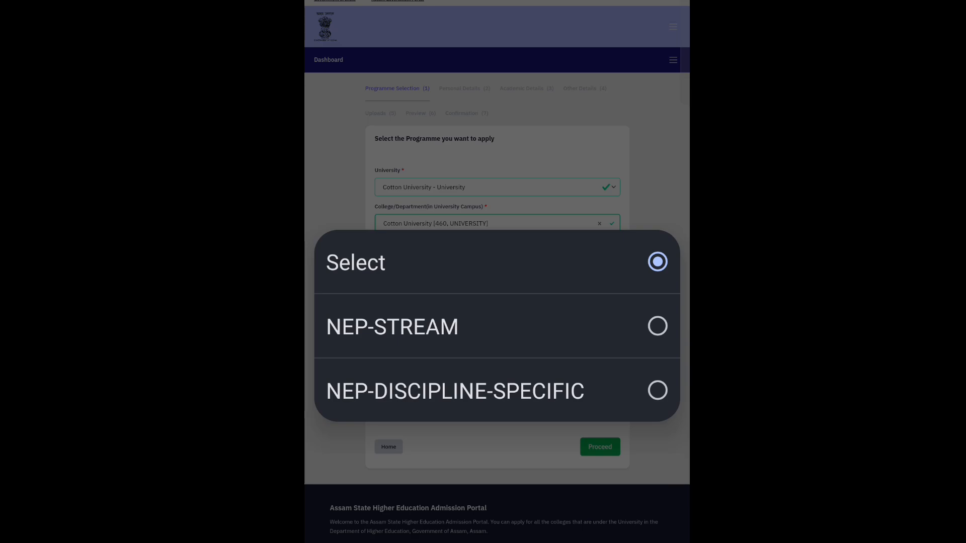
click(455, 391)
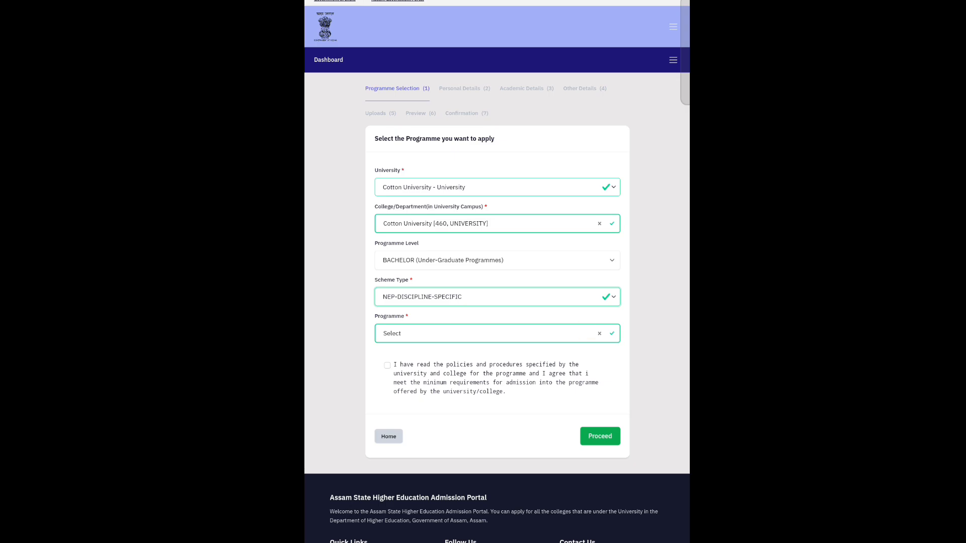
click(497, 333)
drag(577, 364, 580, 329)
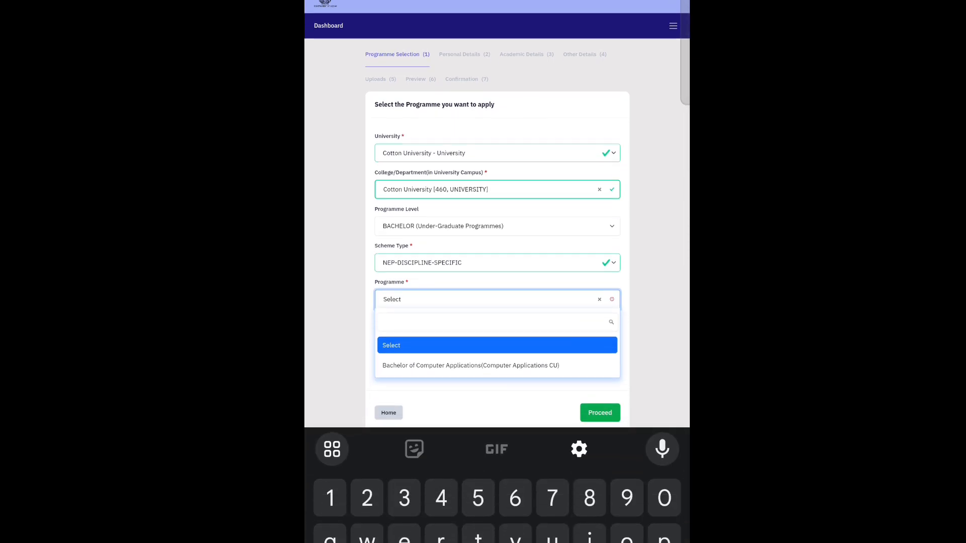
click(532, 262)
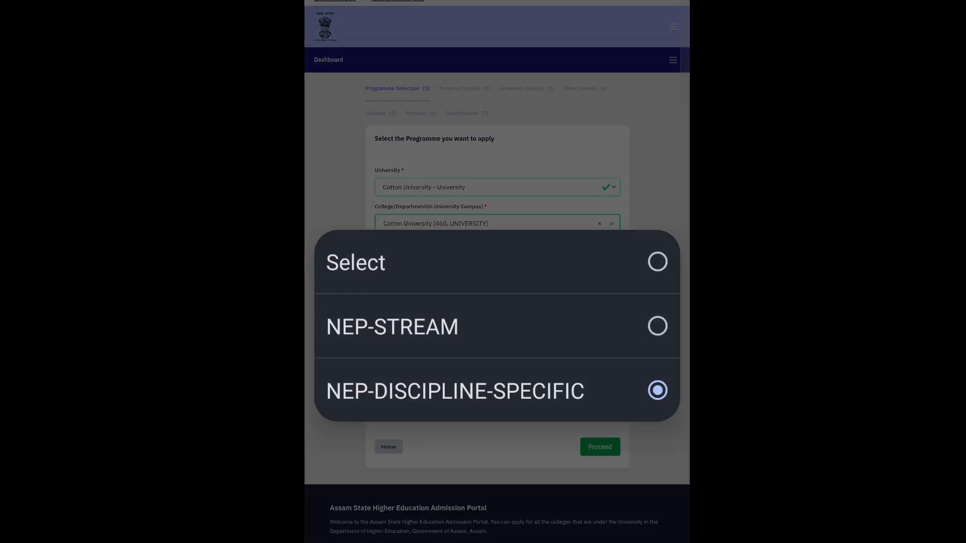
click(393, 326)
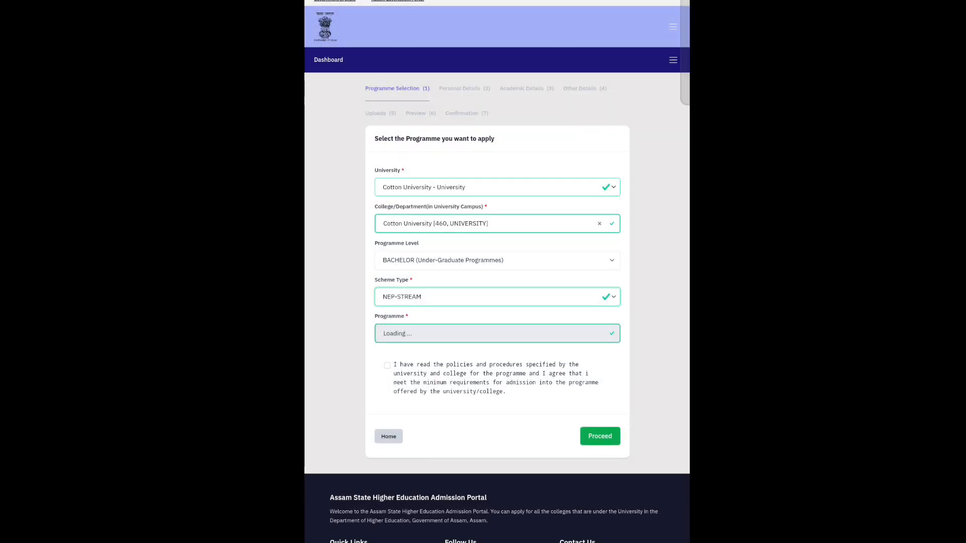
click(469, 333)
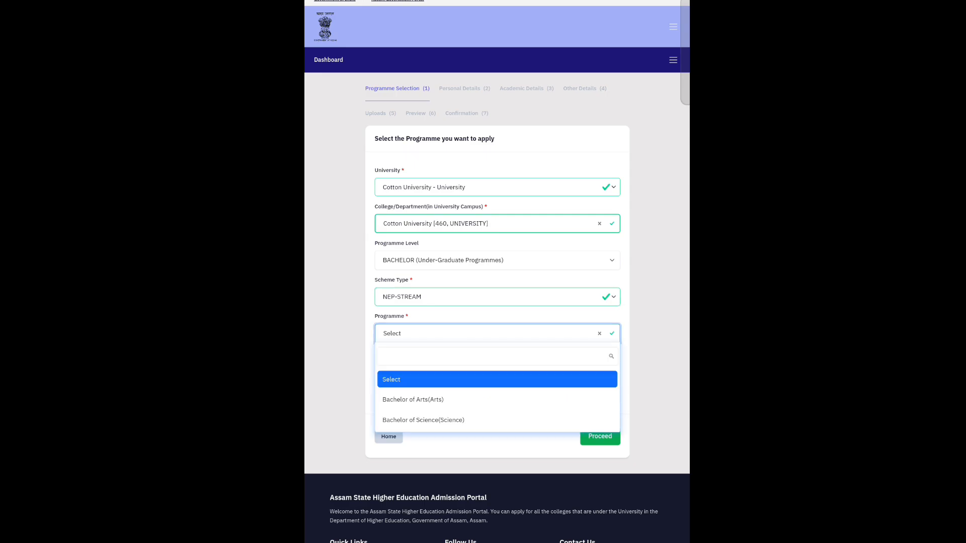
drag(553, 383, 565, 302)
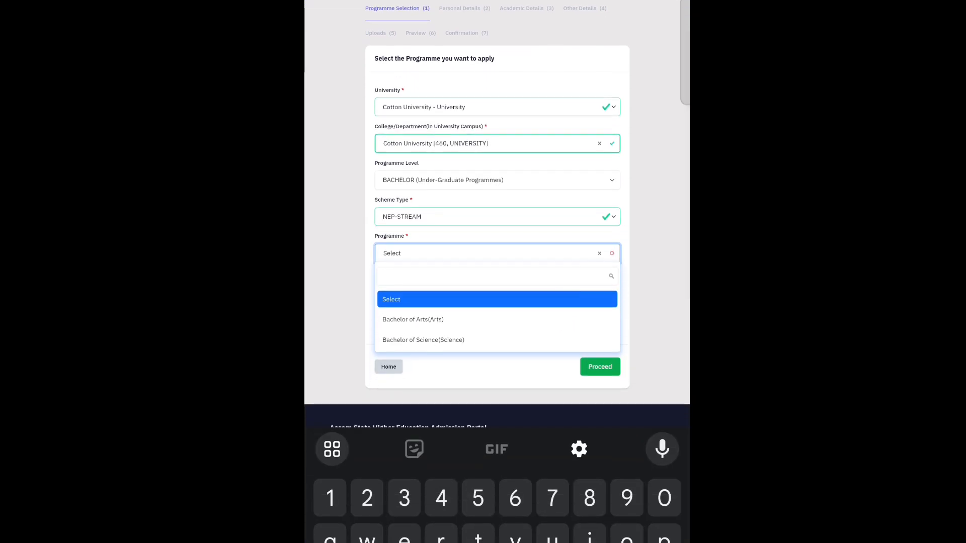
click(413, 319)
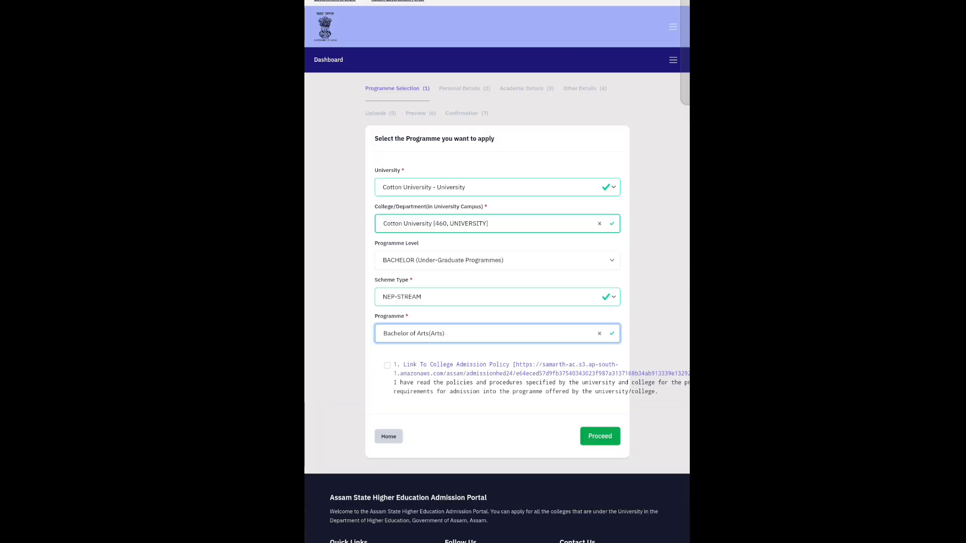
click(387, 365)
- Move to course preferences and choose the 1 Major 1 Minor scheme
click(600, 436)
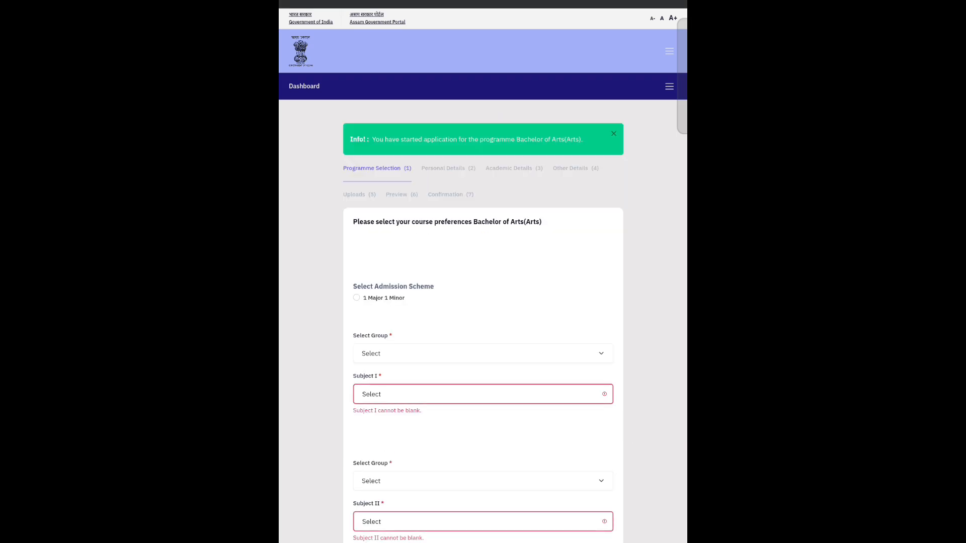
scroll(453, 233, up, 2)
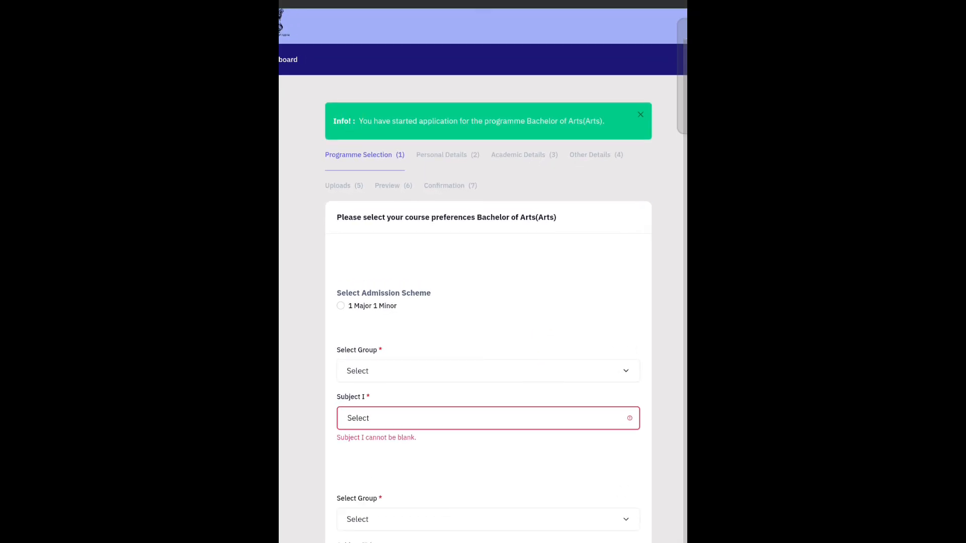
click(340, 306)
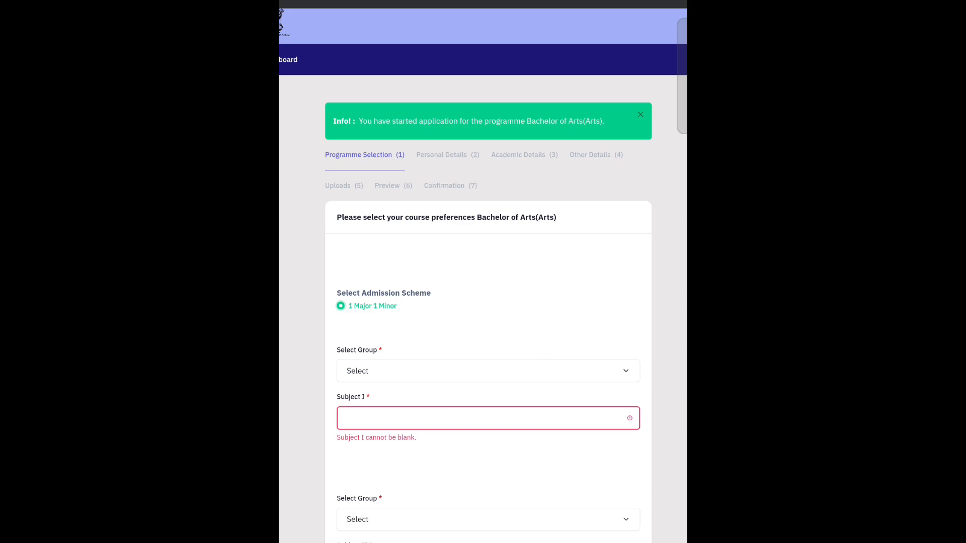
scroll(588, 328, down, 1)
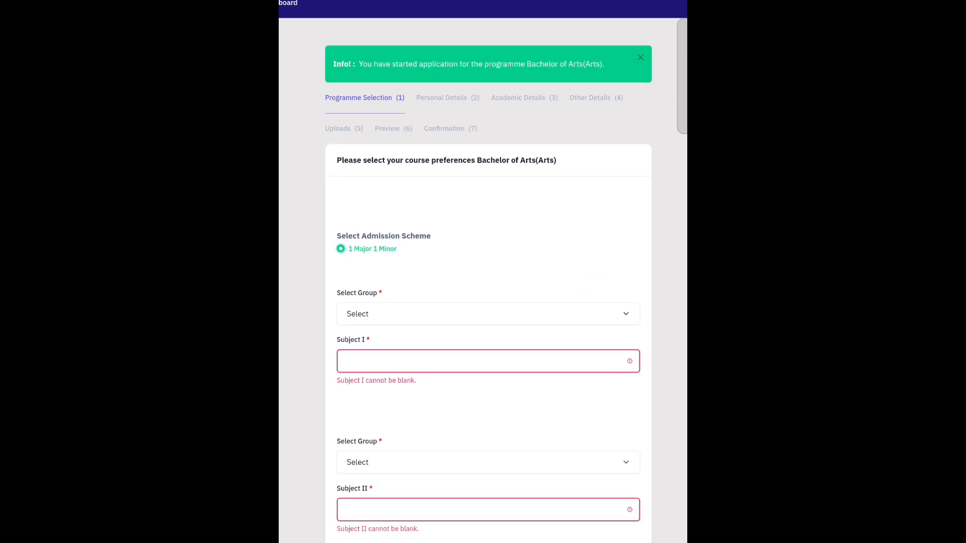
- Set Subject I to Assamese under Discipline Group
click(489, 317)
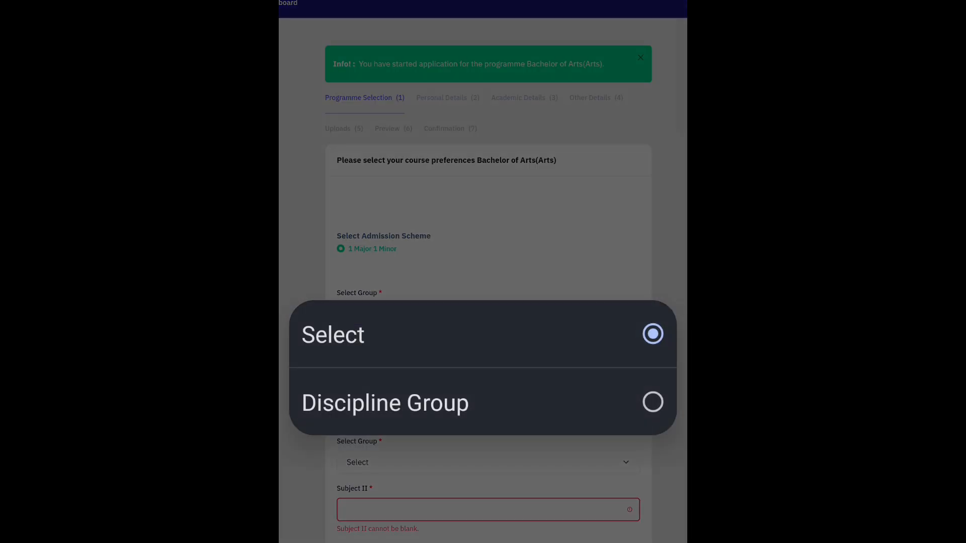
click(593, 403)
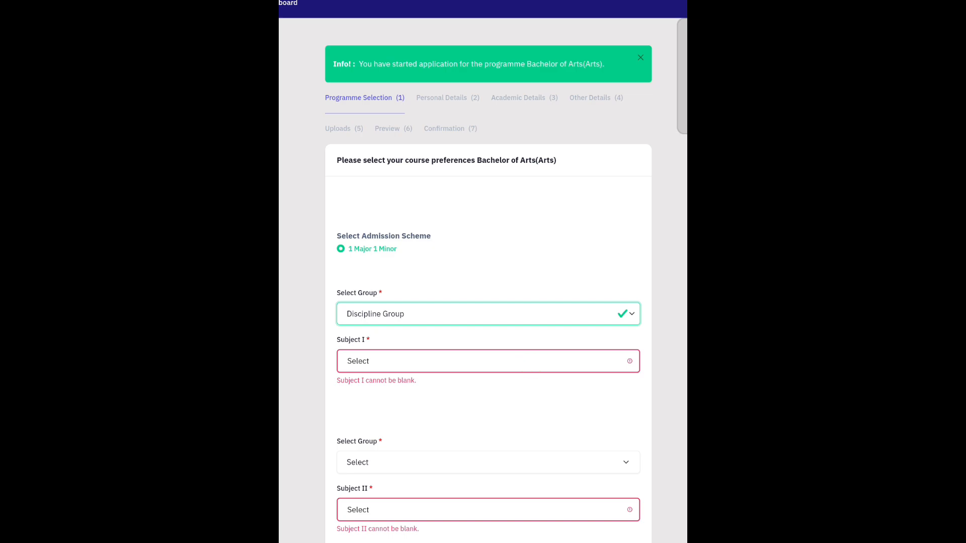
click(488, 362)
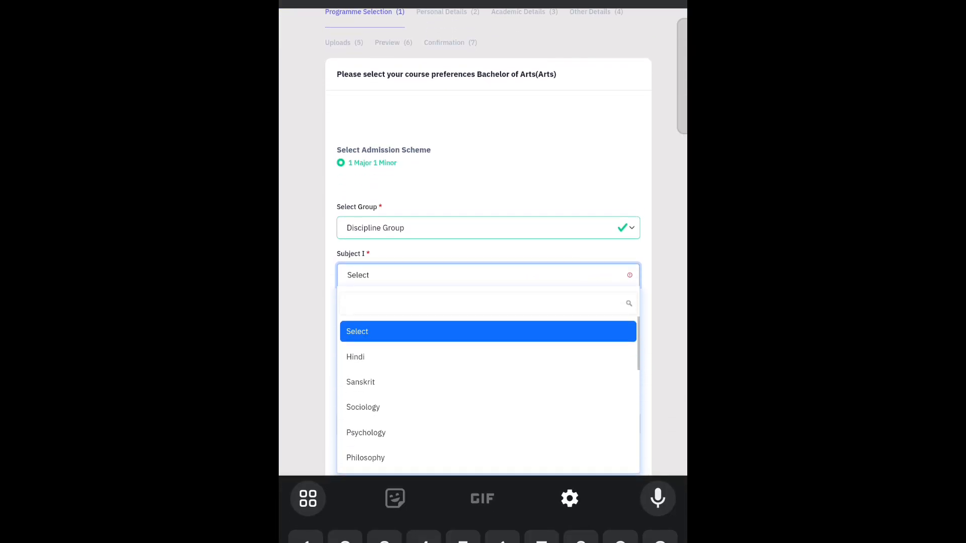
drag(539, 428, 547, 304)
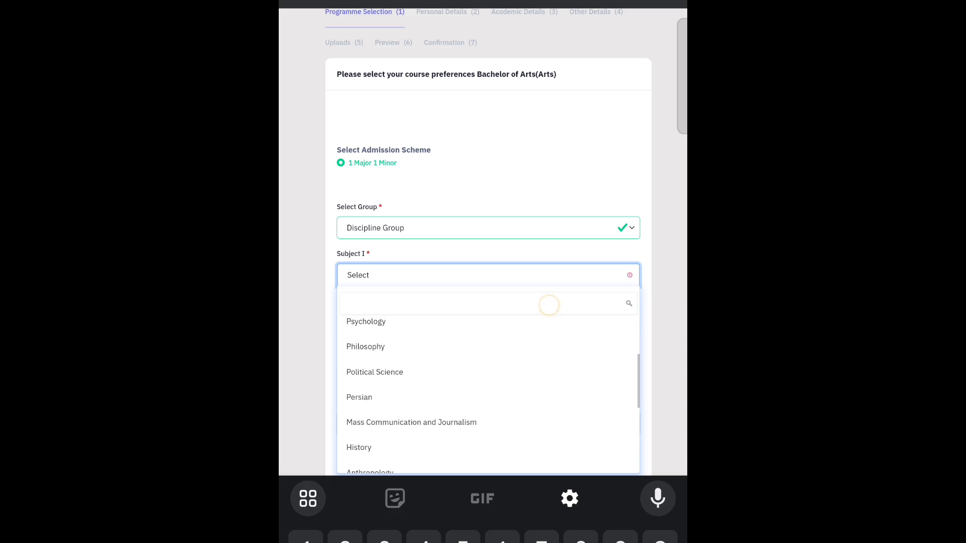
text(as)
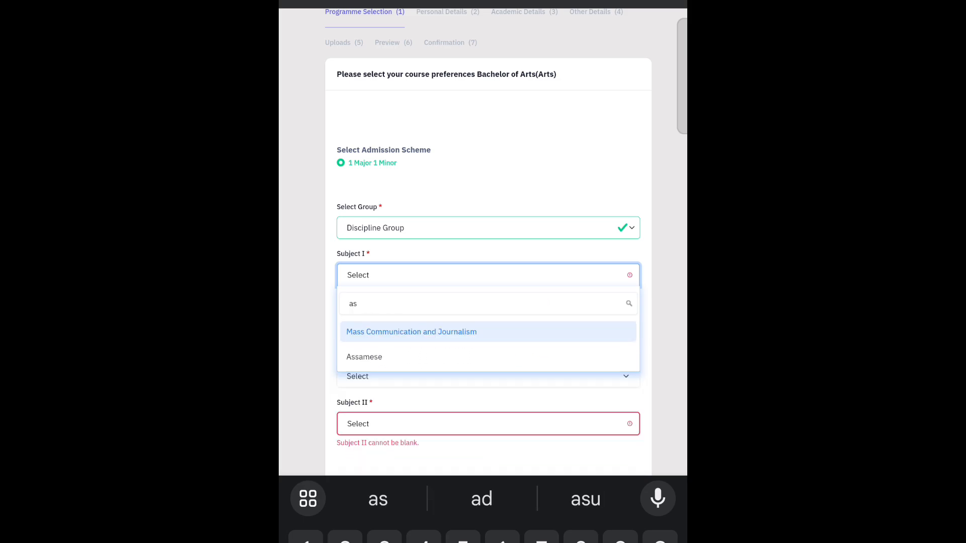
click(449, 362)
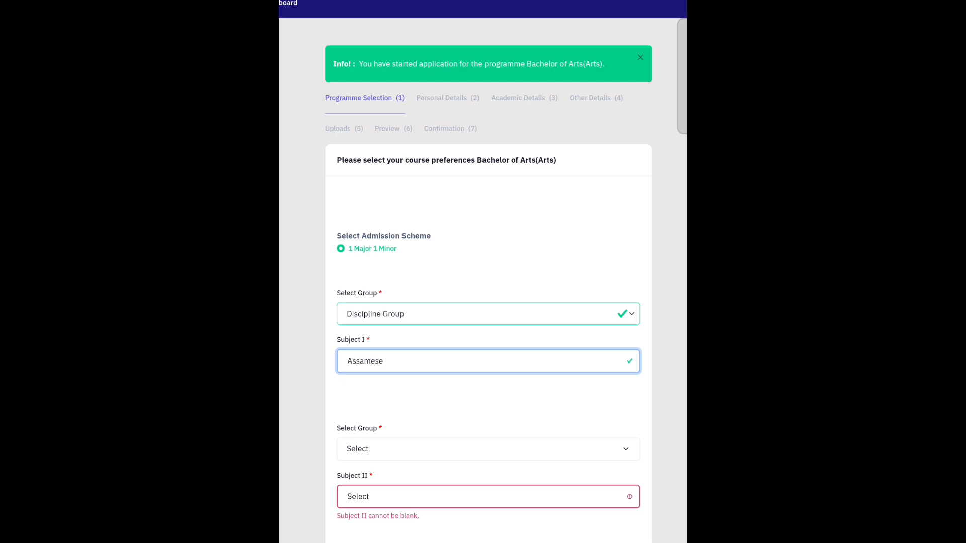
- Set Subject II to Mass Communication and Journalism under Discipline Group and save preferences
click(493, 450)
click(609, 402)
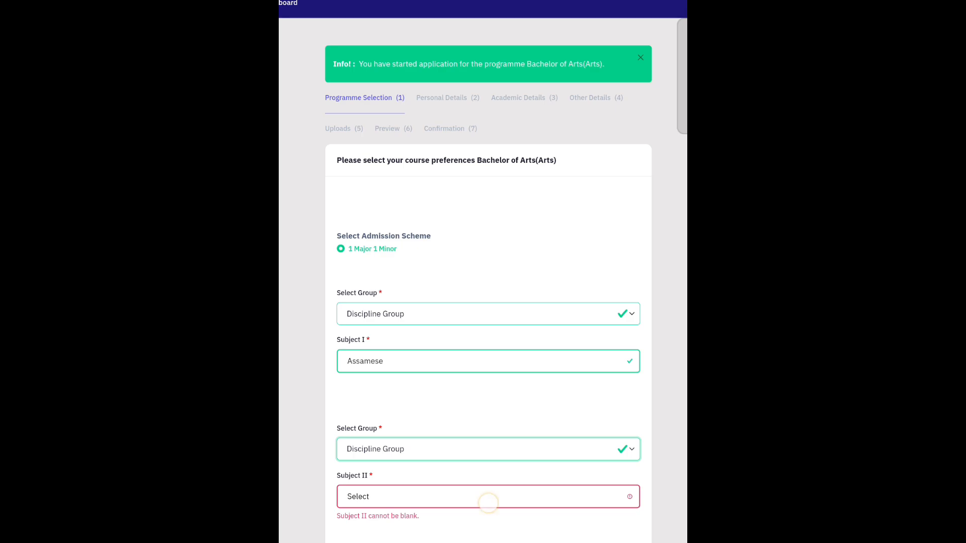
click(488, 503)
drag(556, 357, 598, 263)
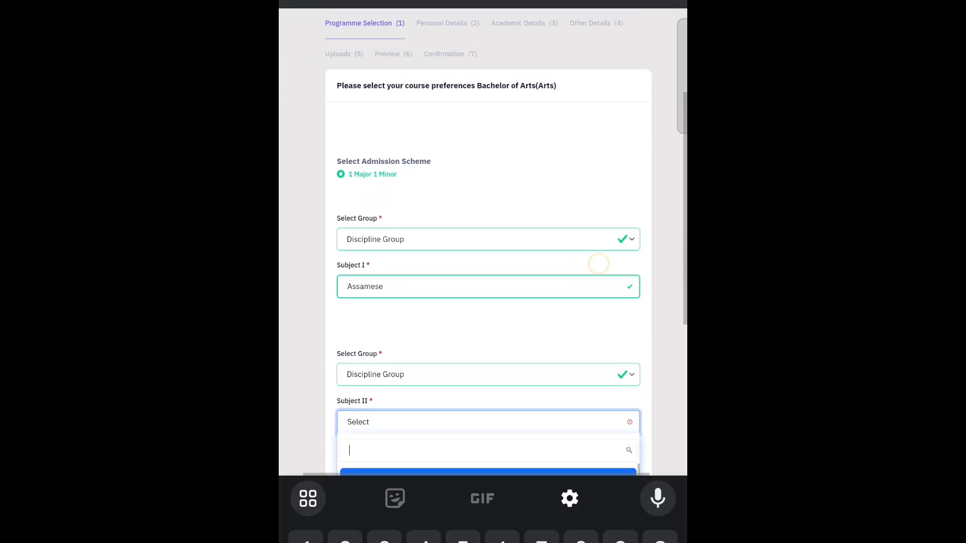
text(assa)
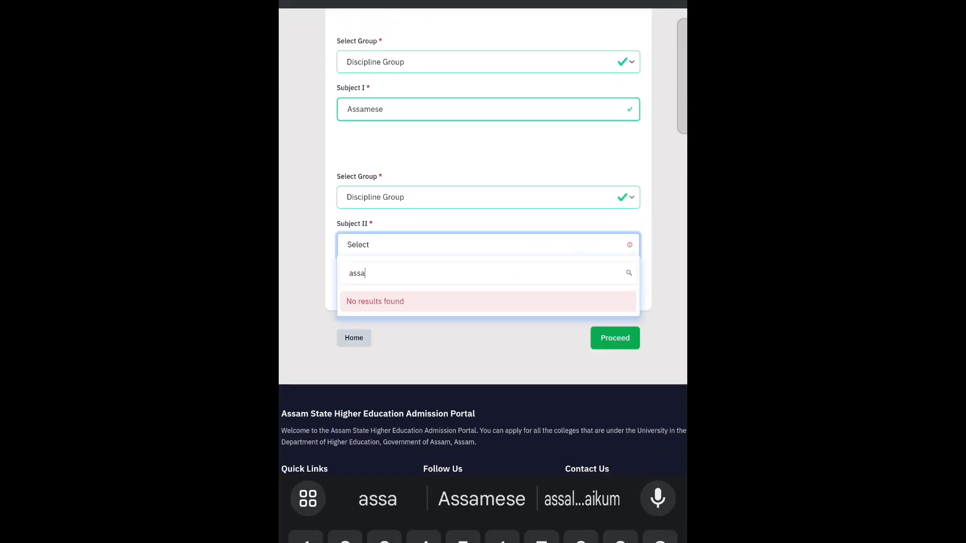
text(l)
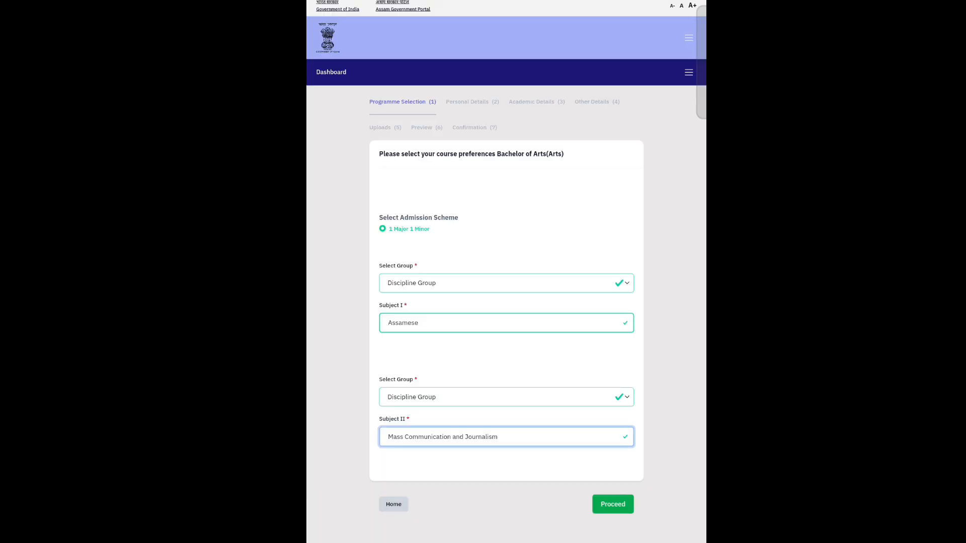
click(612, 504)
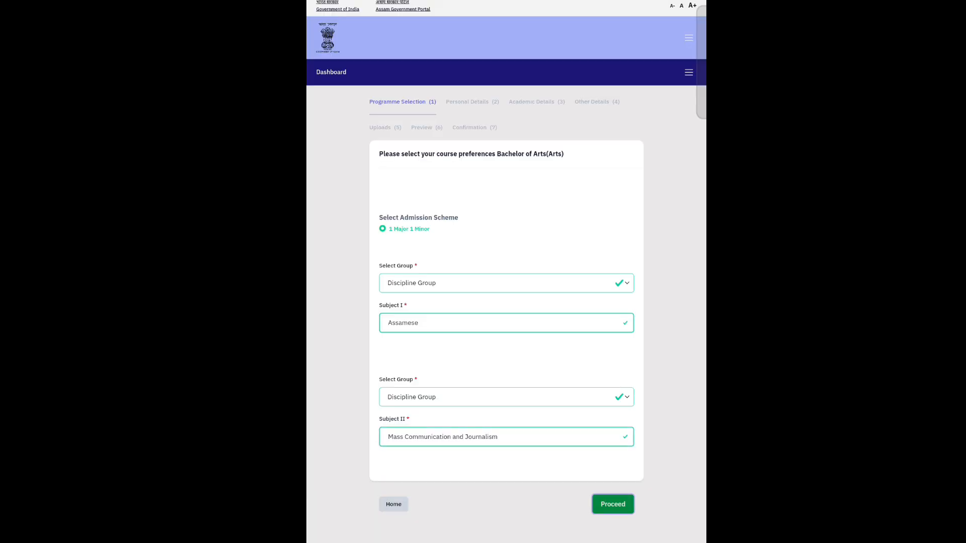
- Scroll through the Personal Details page to review it
scroll(443, 442, up, 1)
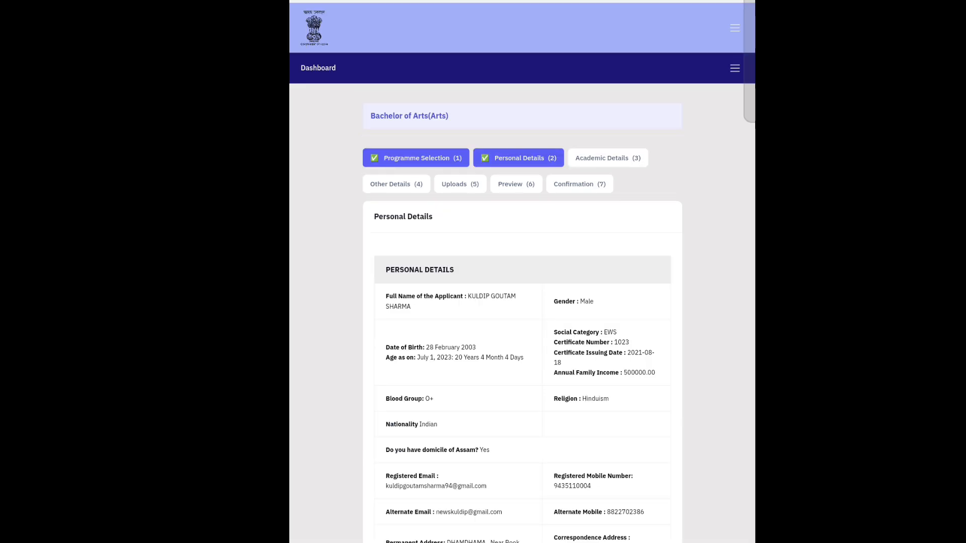
scroll(491, 218, down, 8)
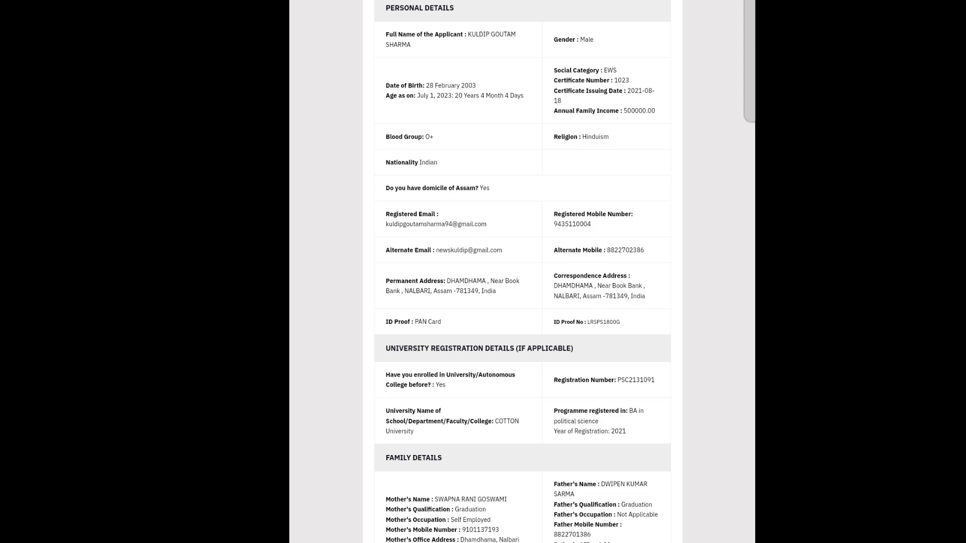
scroll(455, 220, down, 3)
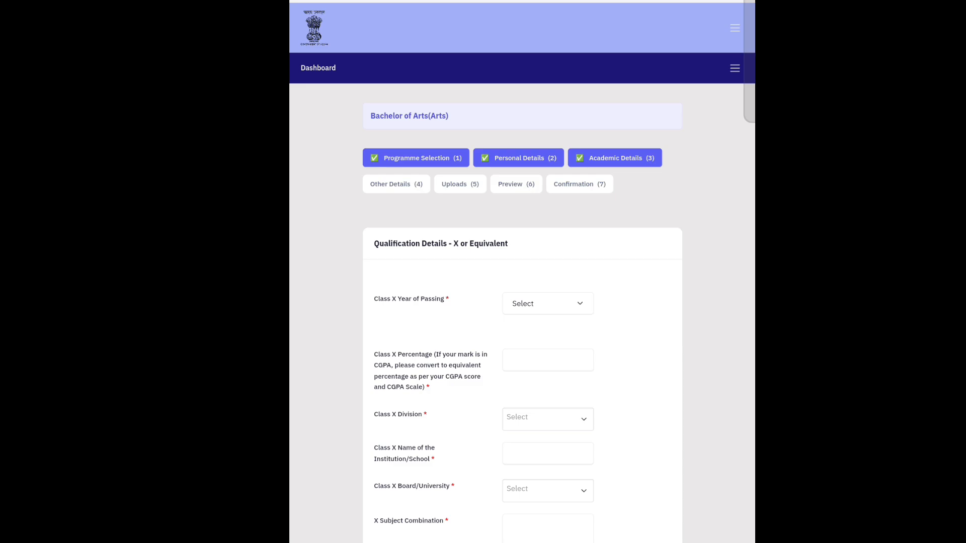
- Set the Class X year of passing to 2018
scroll(711, 324, down, 2)
scroll(515, 254, up, 1)
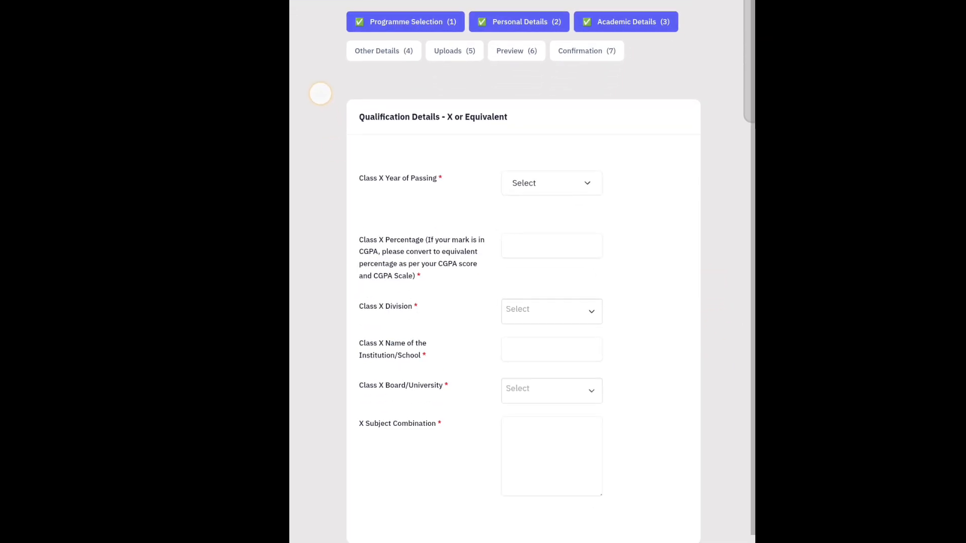
click(558, 191)
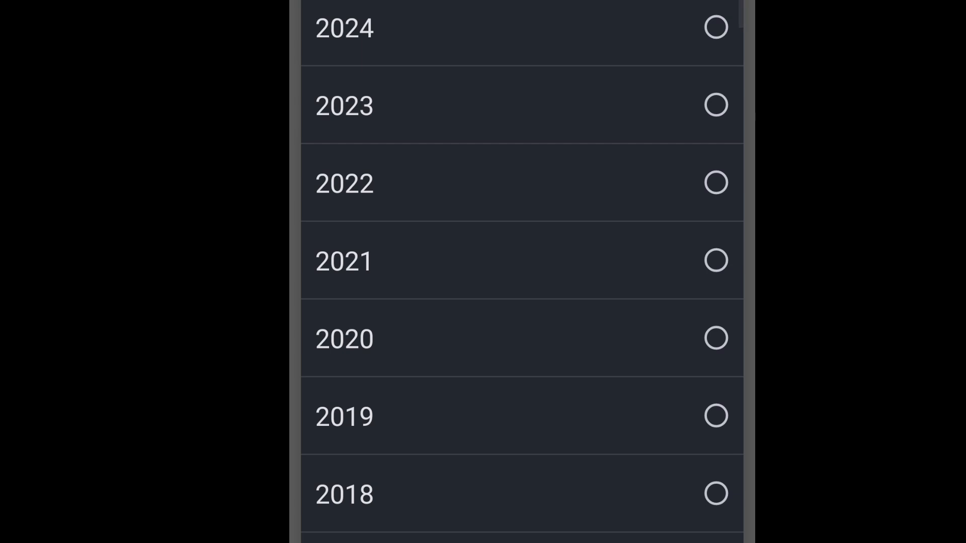
drag(642, 524, 651, 319)
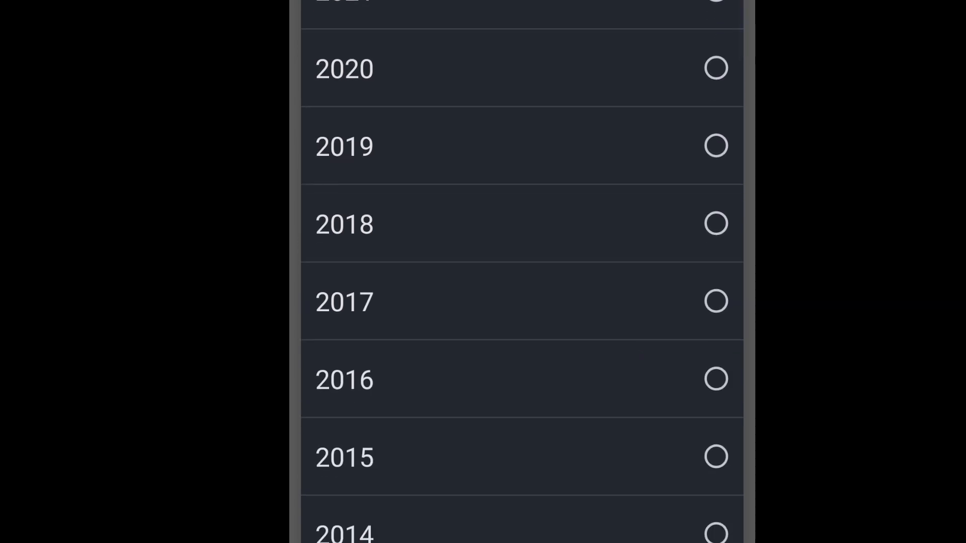
click(691, 218)
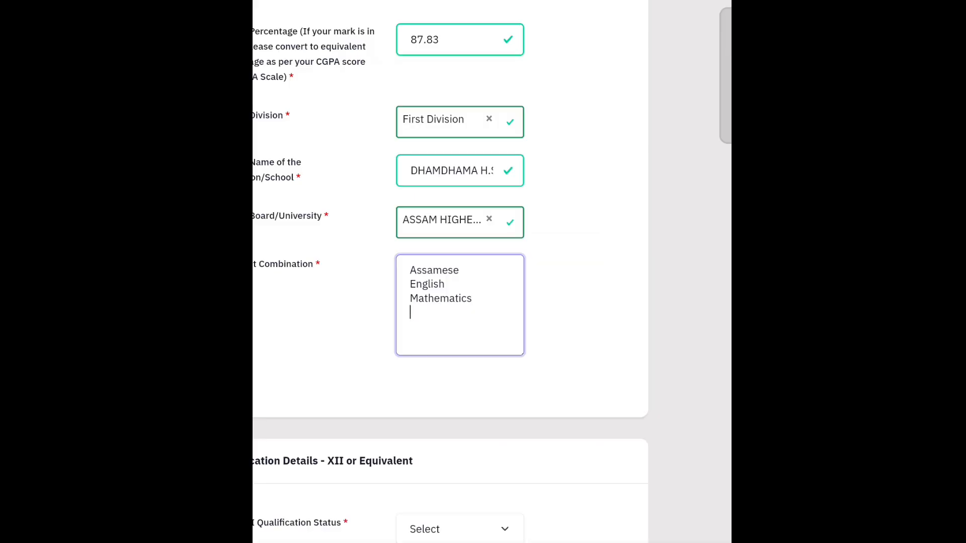
- Enter Class X subjects Social Science, General Science and Adv. Mathematics in X Subject Combination
text(Socak science)
key(Return)
text(Generel science Adv. )
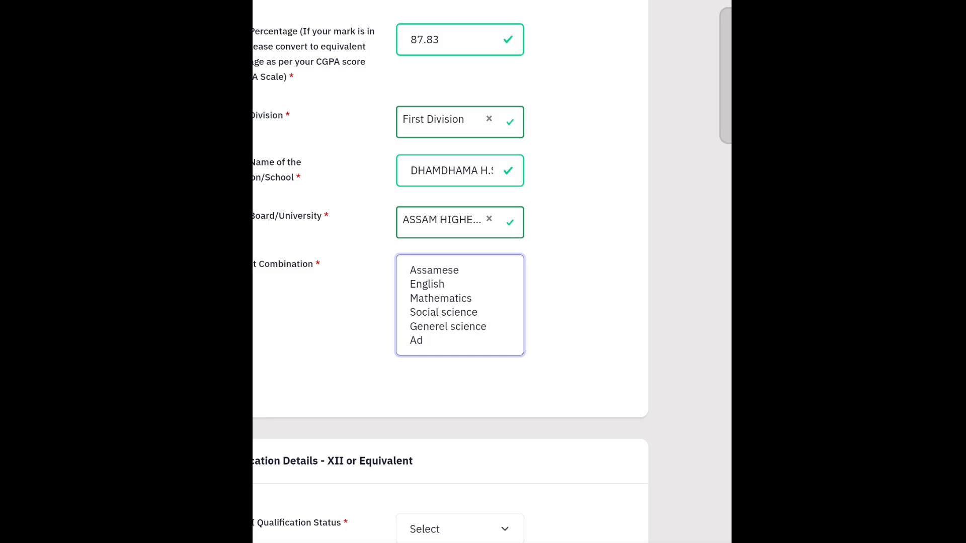
text(Mathematics)
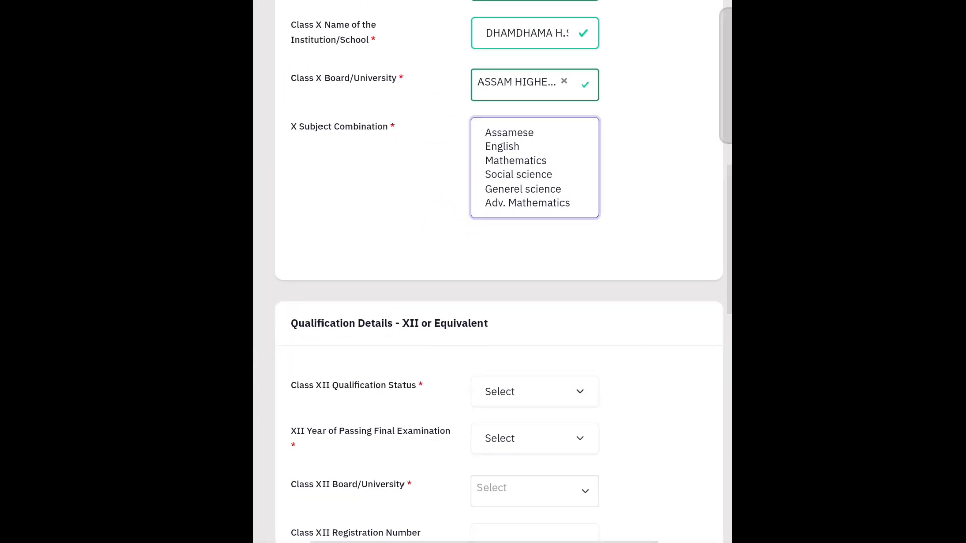
- Mark Class XII as Passed with 2021 as the year of passing
scroll(635, 303, down, 3)
click(586, 248)
click(613, 378)
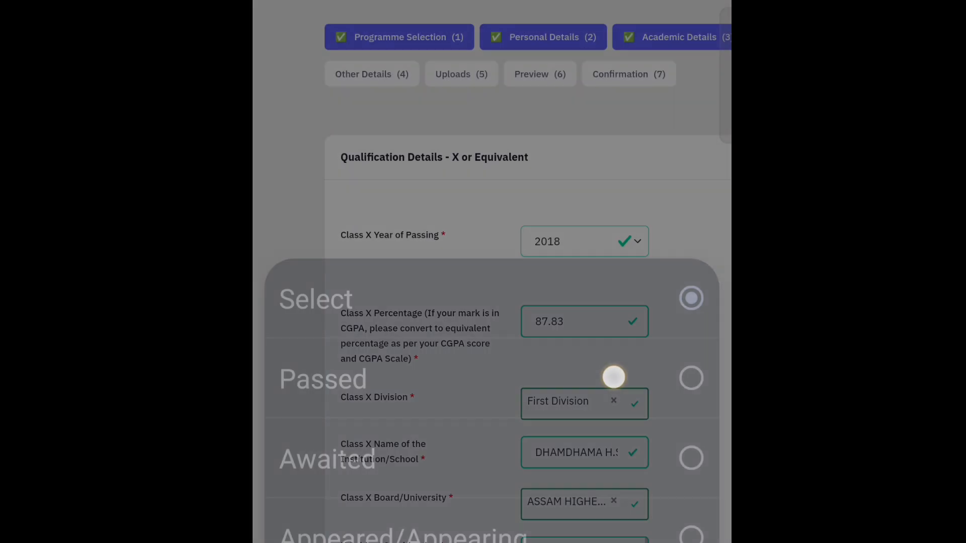
scroll(663, 528, down, 3)
scroll(663, 528, down, 4)
scroll(300, 228, down, 3)
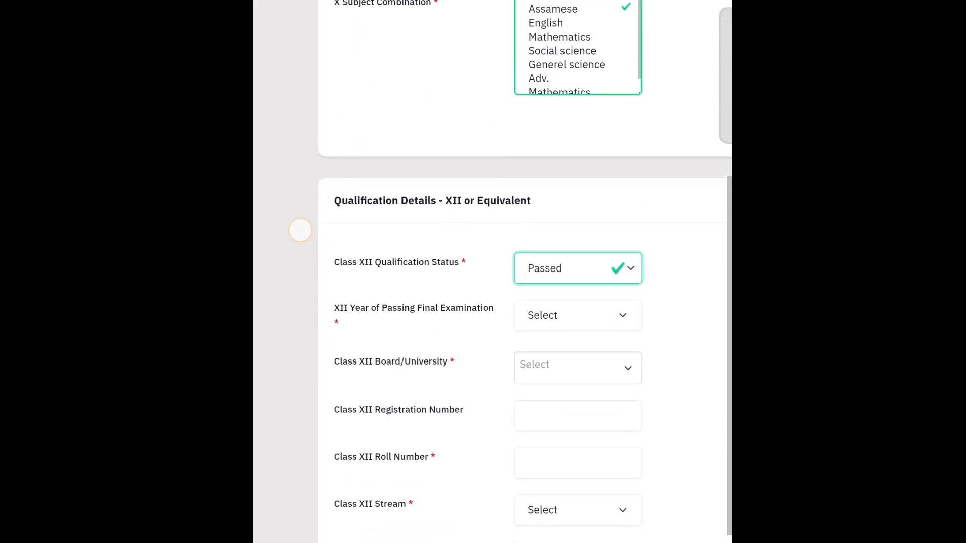
click(578, 314)
scroll(588, 446, down, 15)
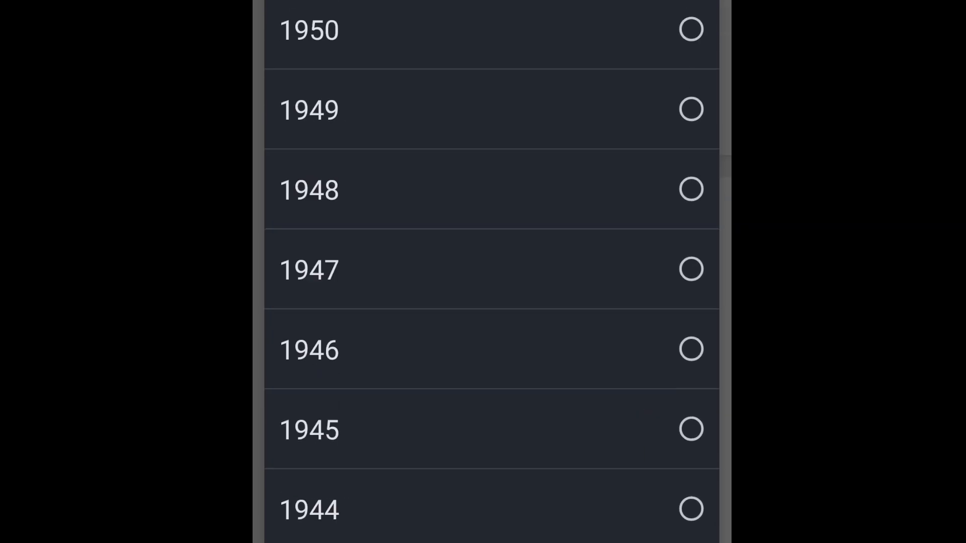
scroll(492, 272, up, 6)
scroll(492, 272, up, 10)
click(492, 302)
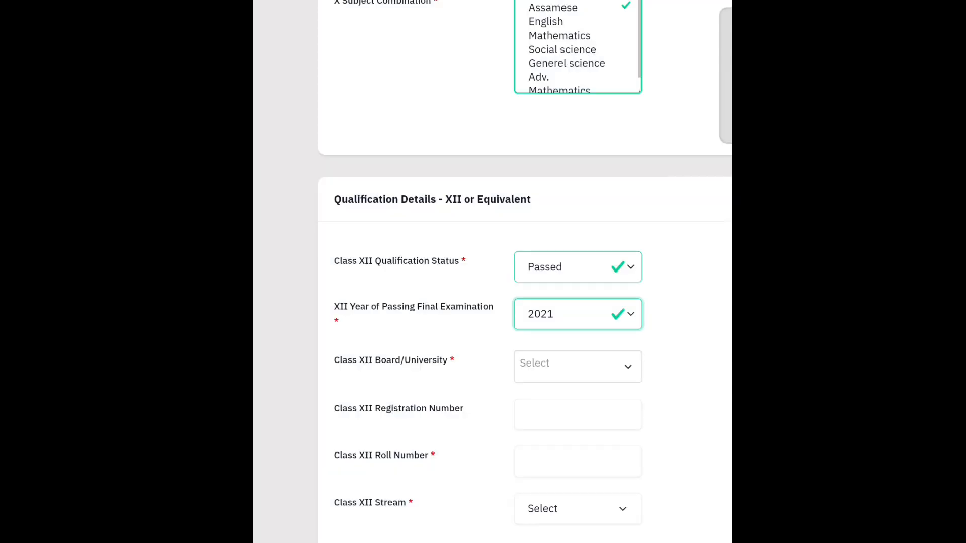
- Choose the Class XII board (AHSEC) and review the Class XII details
click(577, 351)
scroll(525, 271, up, 6)
scroll(296, 162, down, 4)
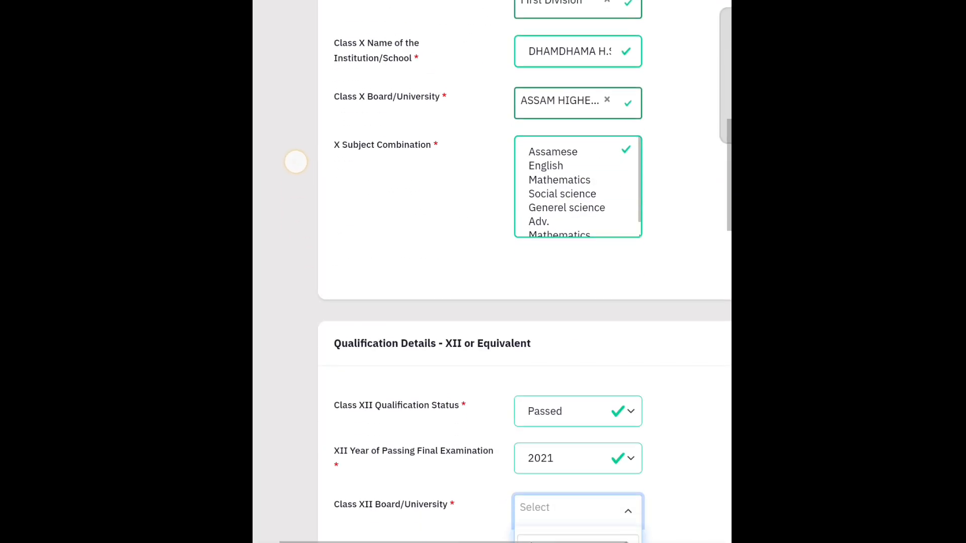
scroll(667, 384, up, 7)
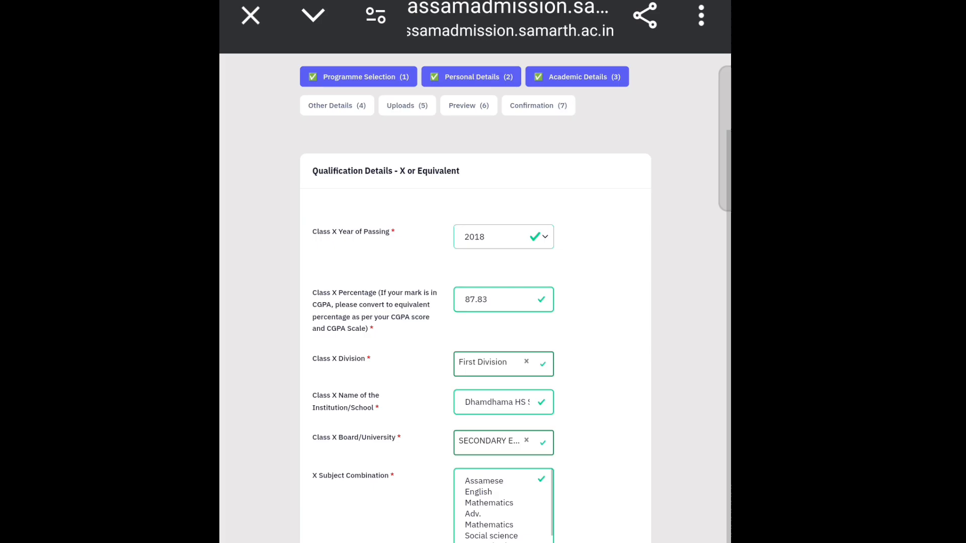
scroll(476, 302, down, 20)
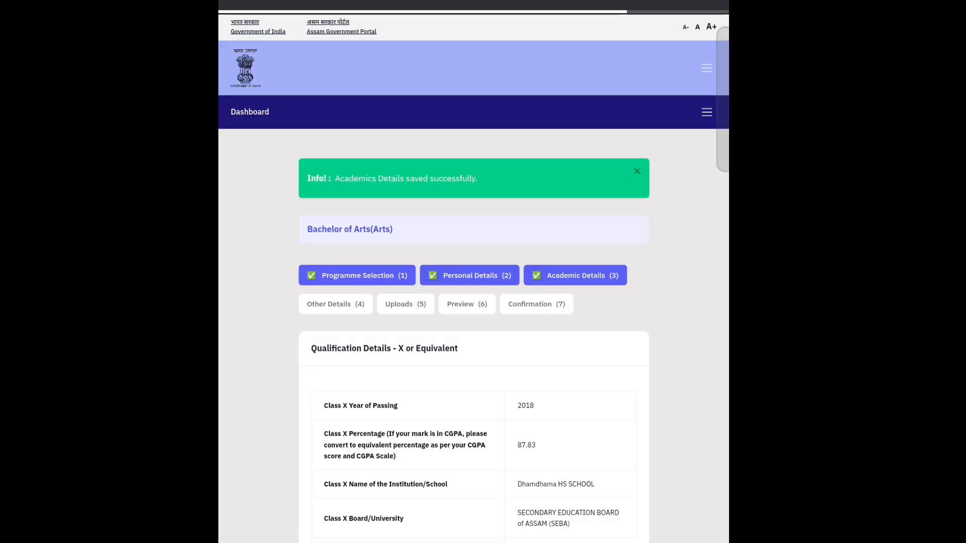
scroll(472, 301, down, 10)
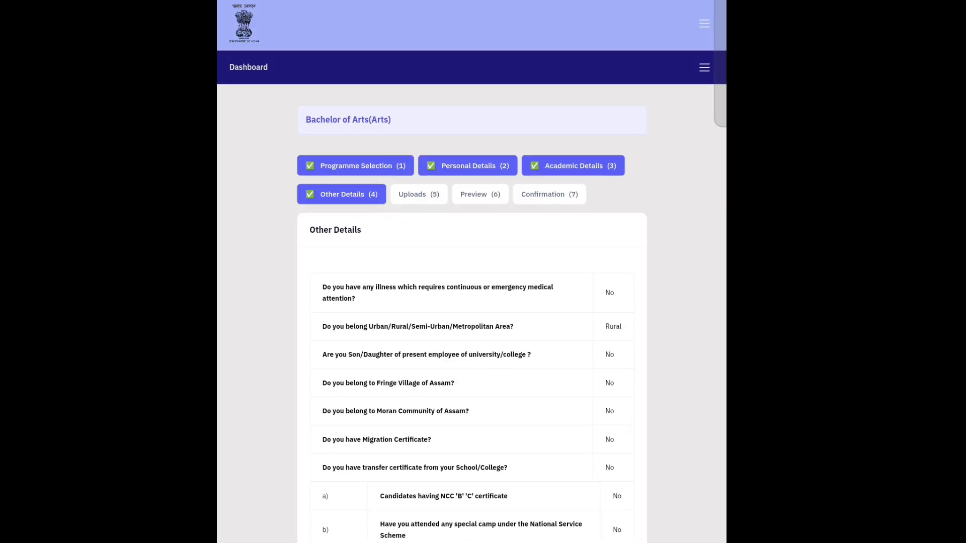
- Review the Uploads step, checking the photo, EWS certificate, enrolment receipt, ID and residence proofs
scroll(588, 485, down, 3)
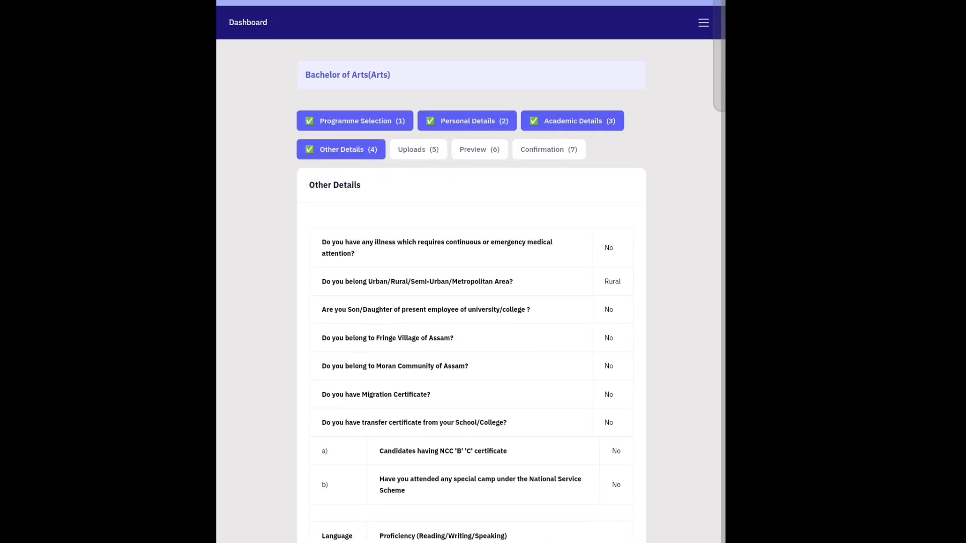
right_click(591, 538)
key(Escape)
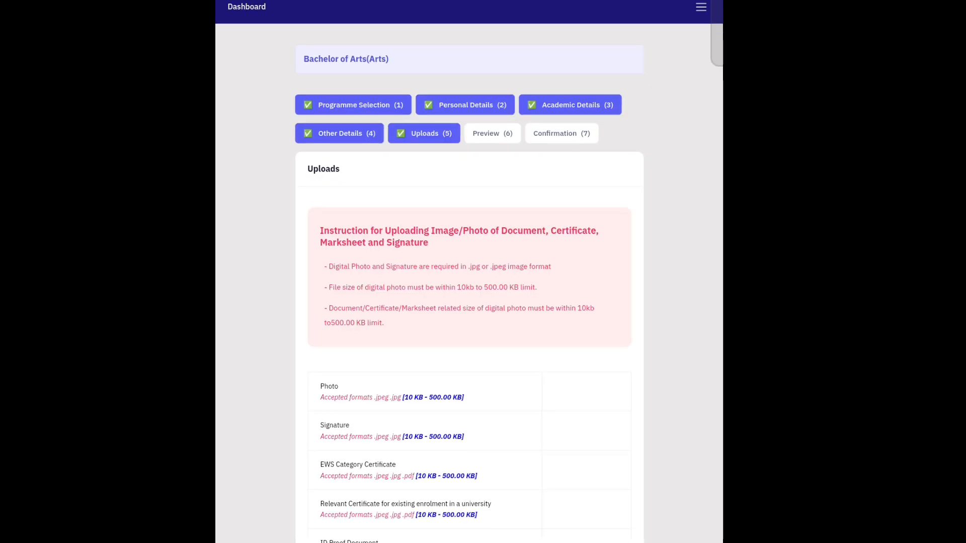
scroll(501, 302, down, 3)
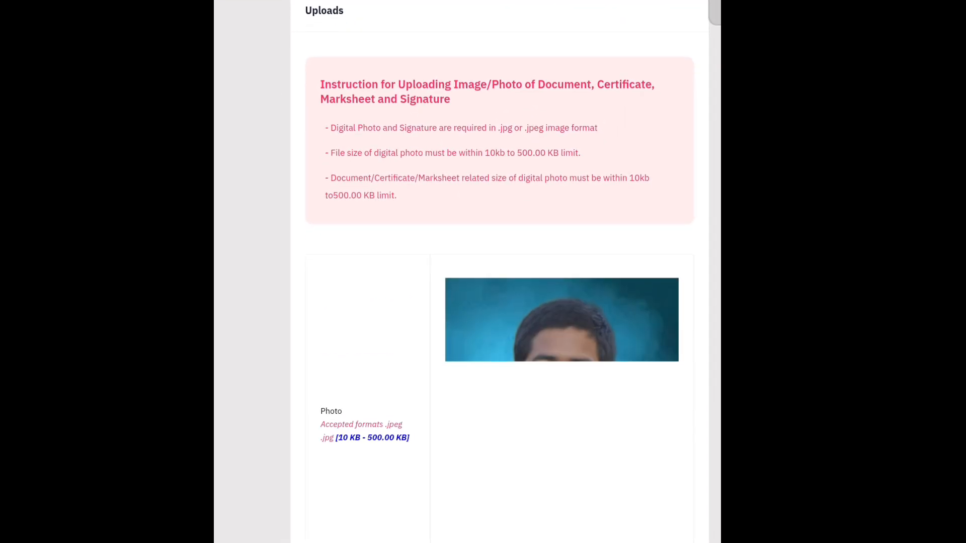
scroll(269, 385, down, 1)
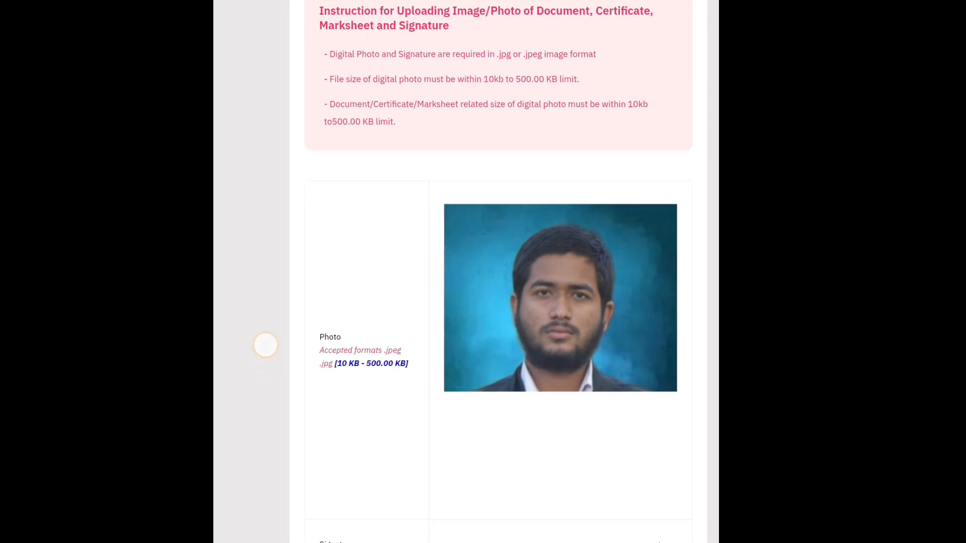
scroll(266, 345, down, 2)
scroll(273, 340, down, 8)
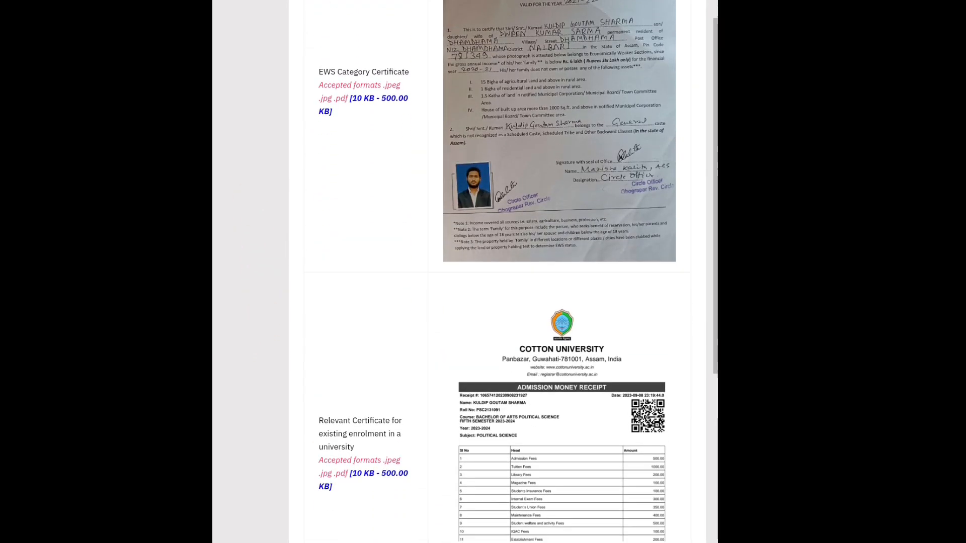
scroll(267, 231, down, 5)
scroll(267, 231, down, 4)
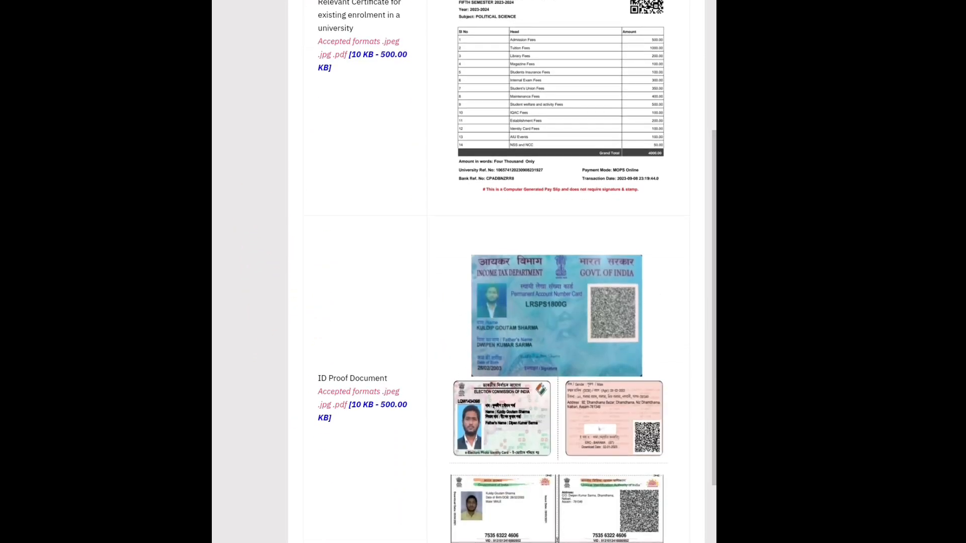
scroll(302, 269, down, 4)
scroll(315, 479, down, 6)
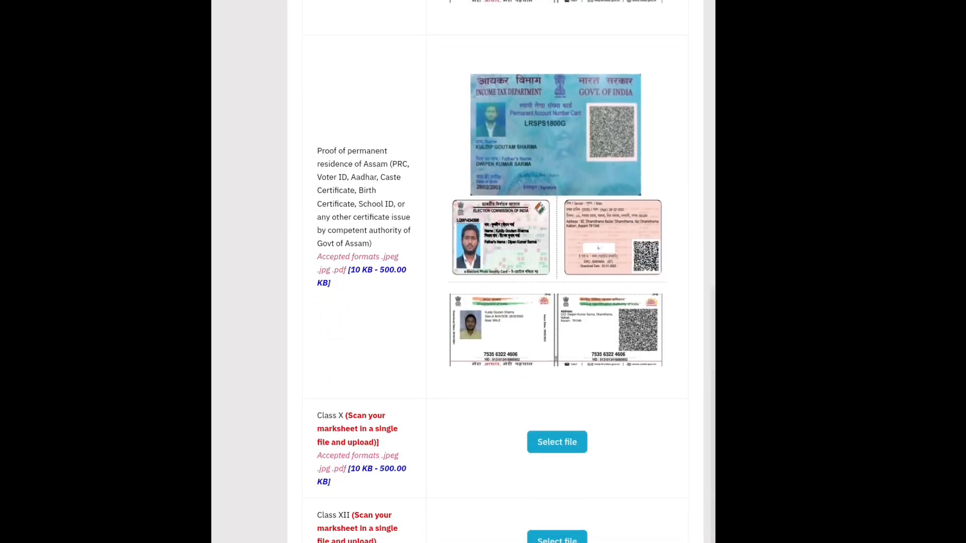
scroll(494, 272, down, 1)
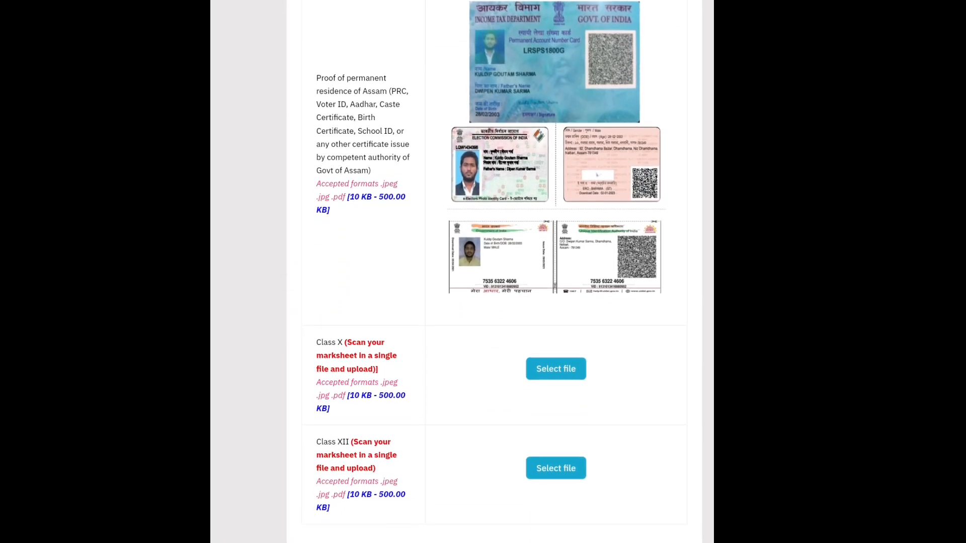
scroll(494, 272, down, 5)
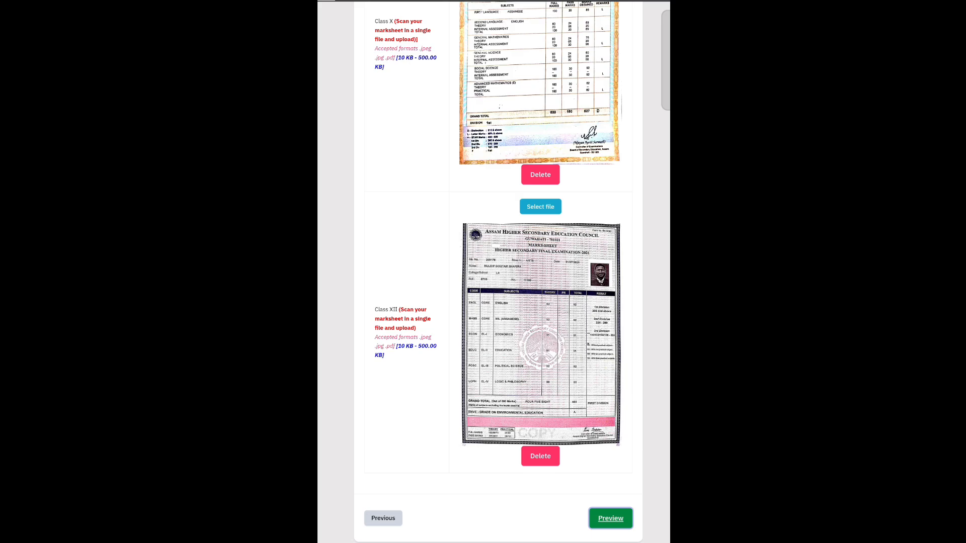
- Open the application preview, read down to the Form Declaration and submit it
click(611, 518)
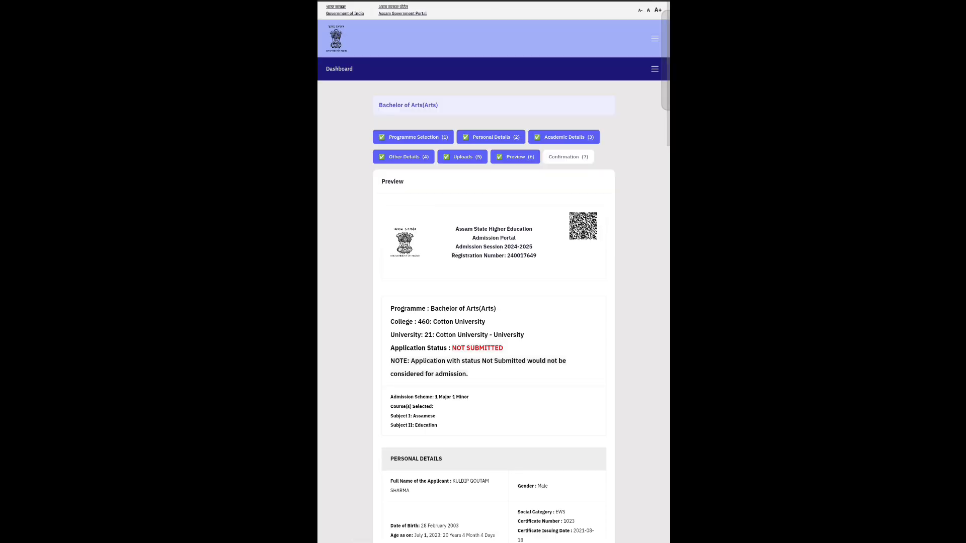
scroll(640, 444, down, 3)
scroll(641, 444, down, 3)
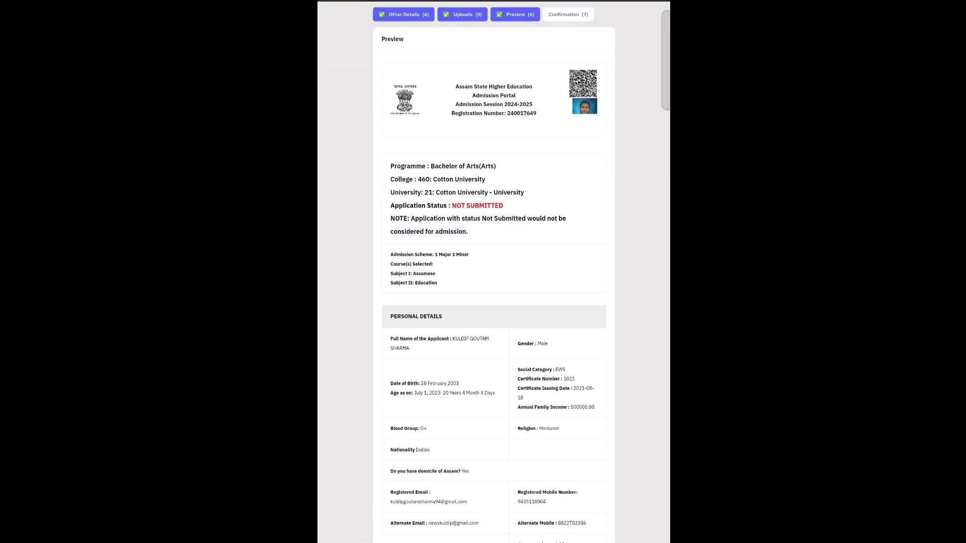
scroll(645, 390, down, 4)
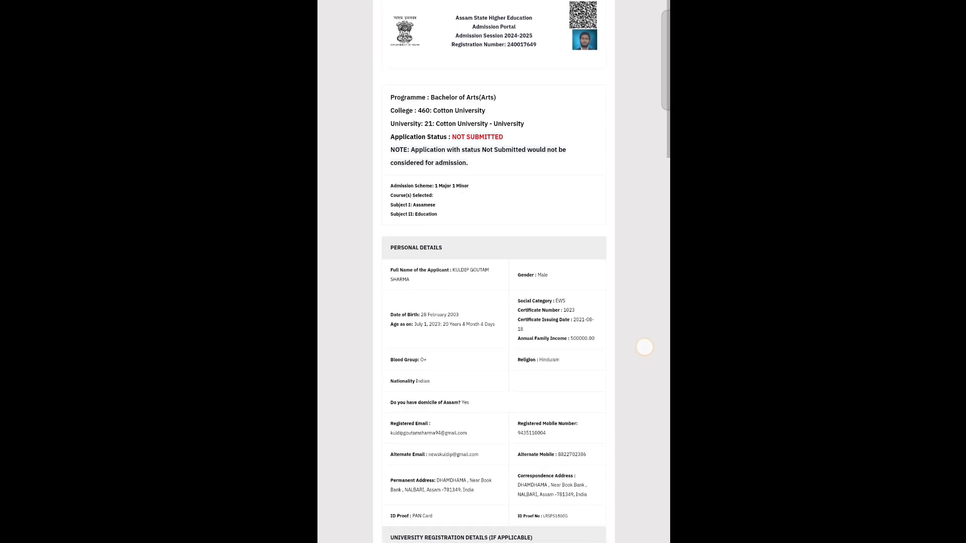
scroll(646, 311, down, 20)
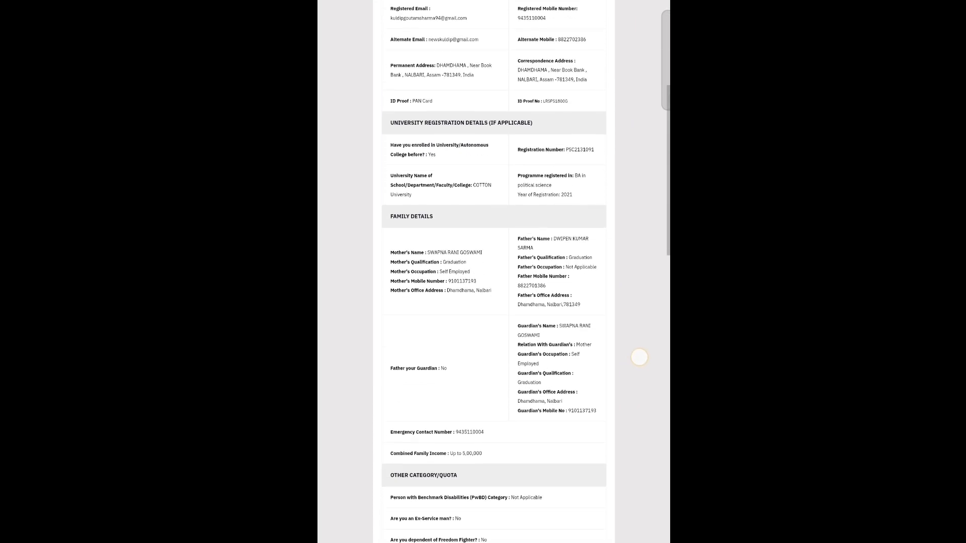
scroll(653, 299, down, 20)
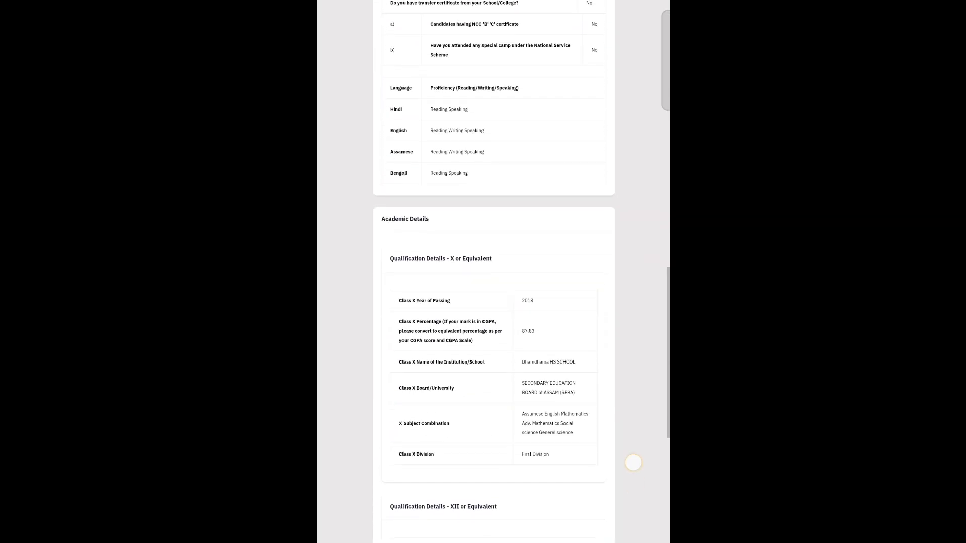
scroll(631, 369, down, 20)
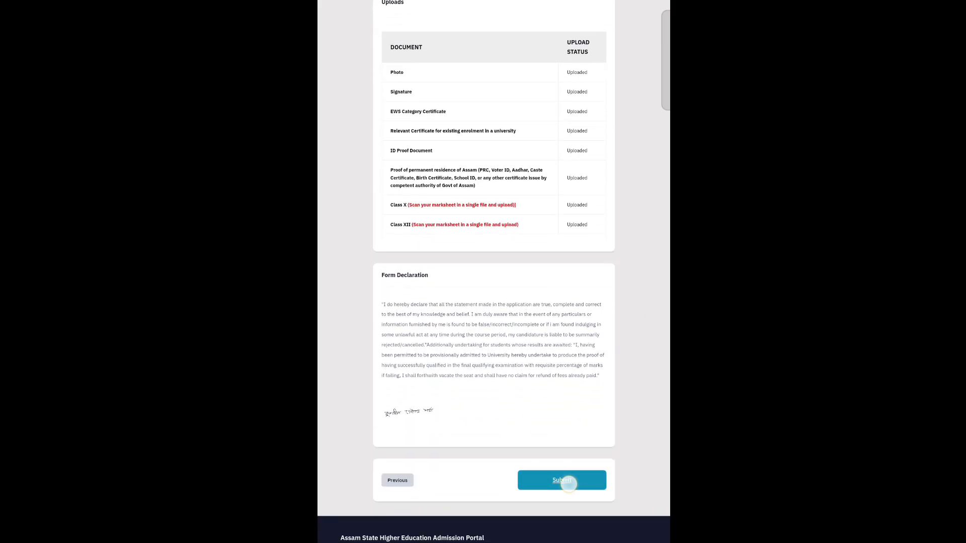
click(563, 480)
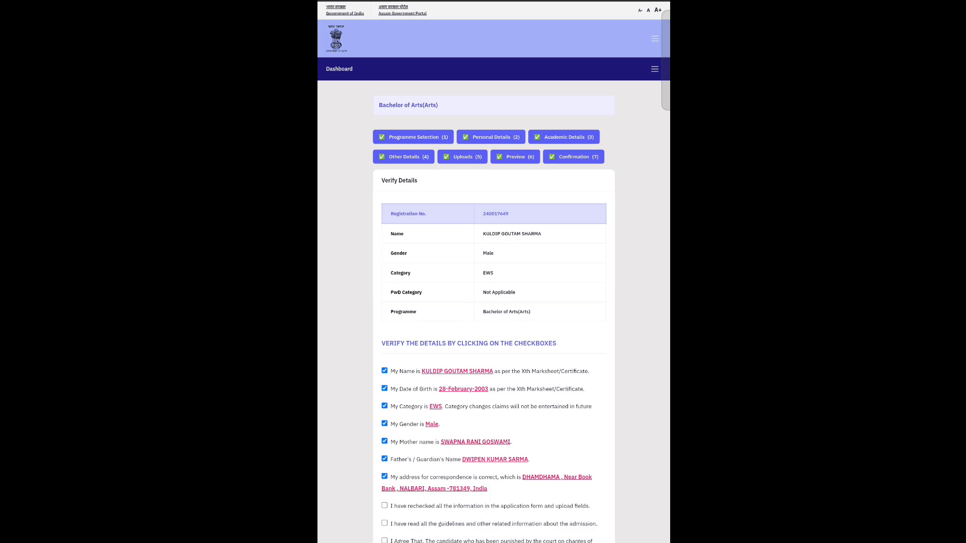
- Tick all five verification and agreement statements, leaving CSC service at NO, and submit the application
scroll(626, 319, down, 3)
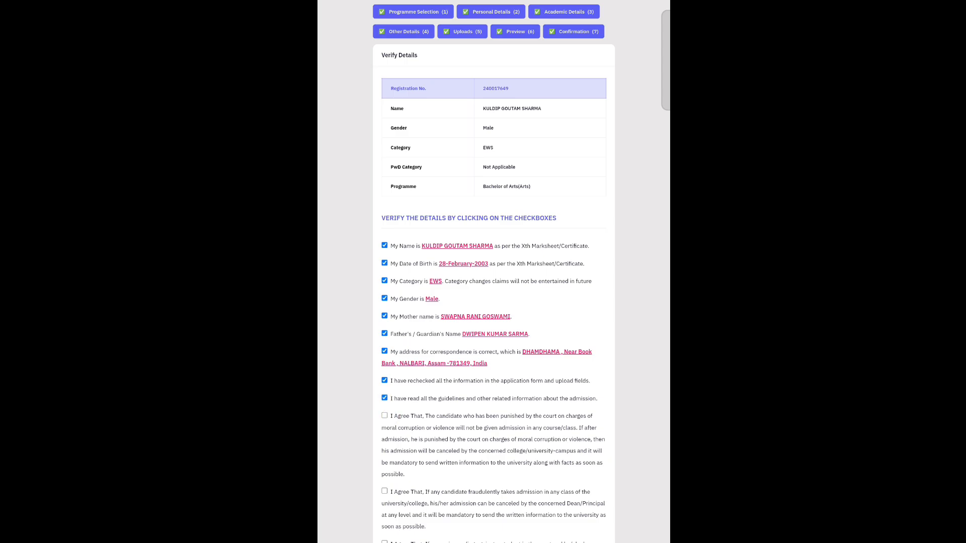
click(384, 415)
click(384, 491)
scroll(561, 404, down, 3)
click(385, 437)
scroll(612, 99, down, 1)
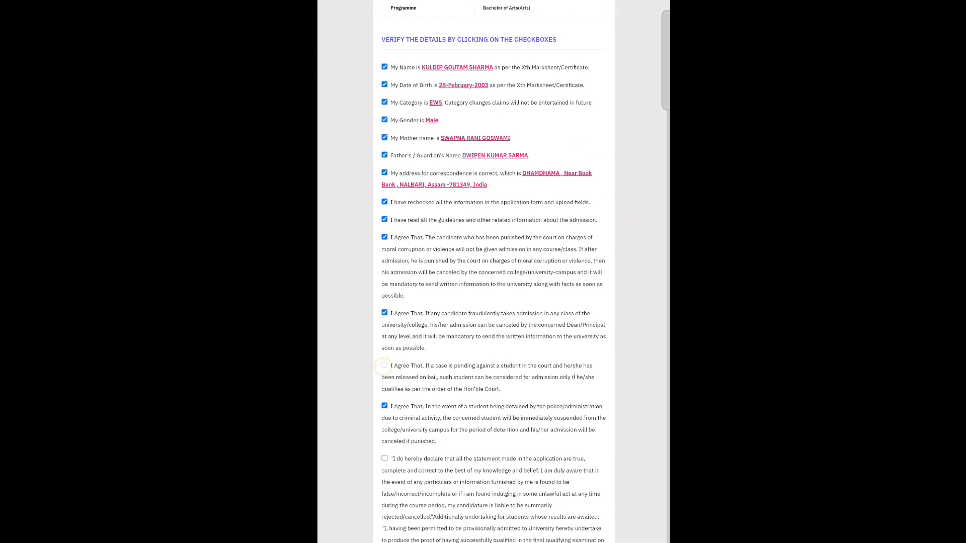
click(384, 366)
scroll(385, 357, down, 2)
click(384, 349)
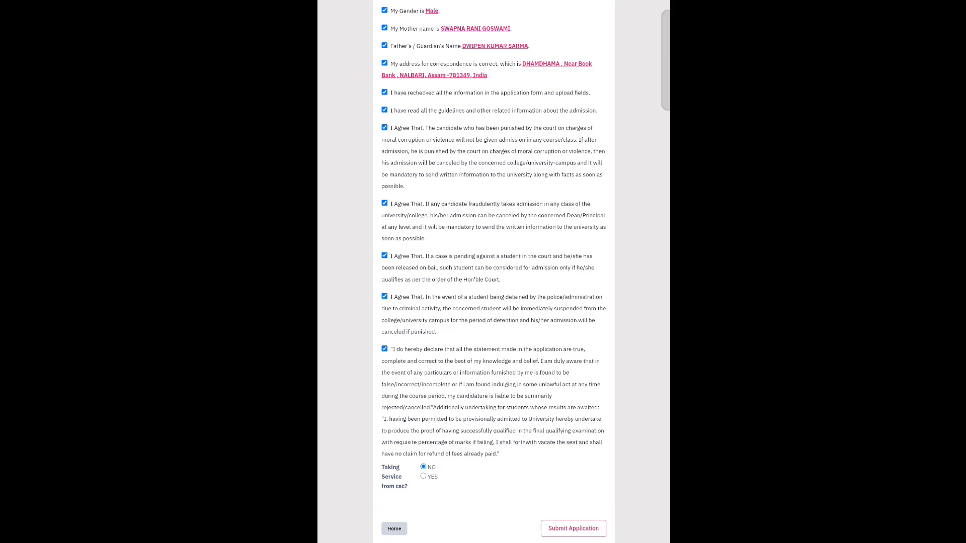
click(582, 529)
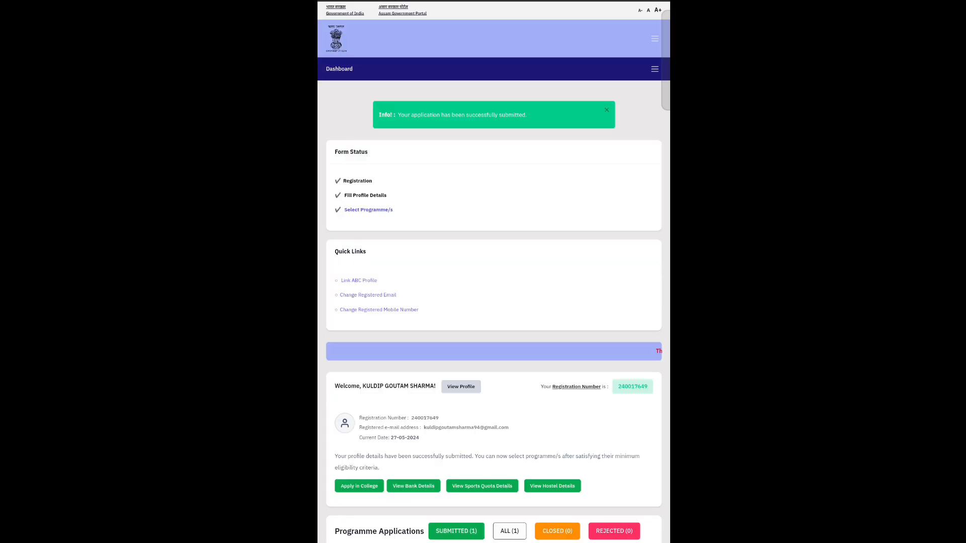
- Open the Bachelor of Arts printable application form in the browser
scroll(493, 272, down, 3)
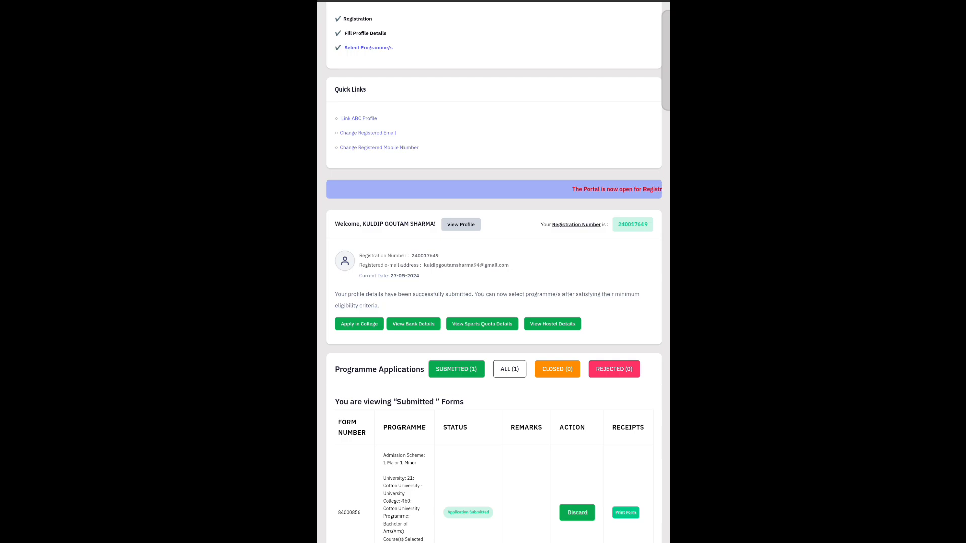
click(631, 512)
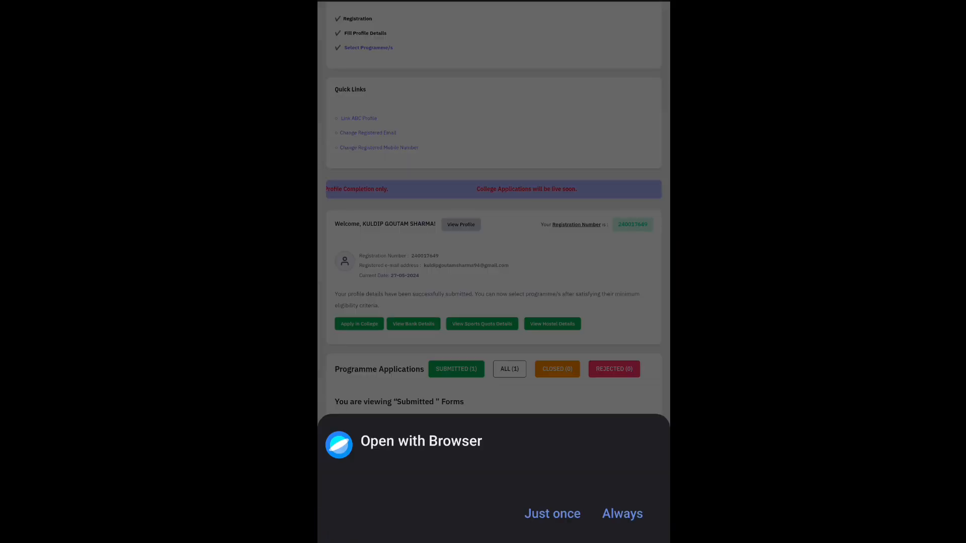
click(558, 425)
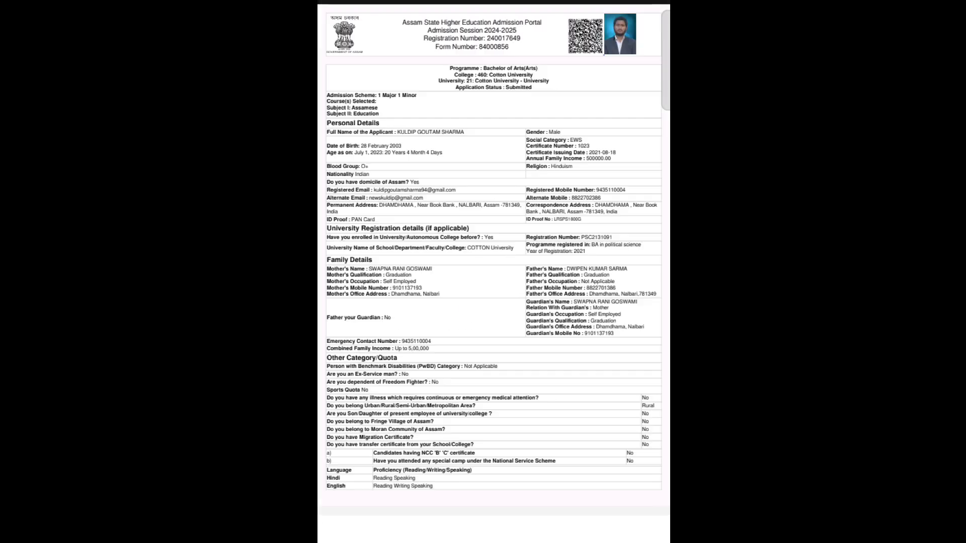
- Dismiss the tips prompt and look over the dashboard's submitted application
scroll(346, 146, down, 7)
scroll(346, 146, up, 7)
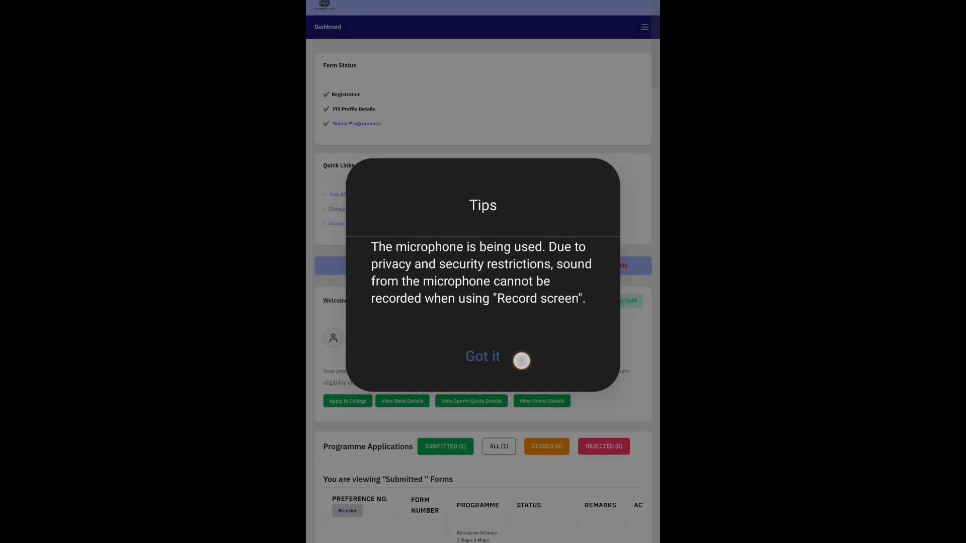
click(519, 357)
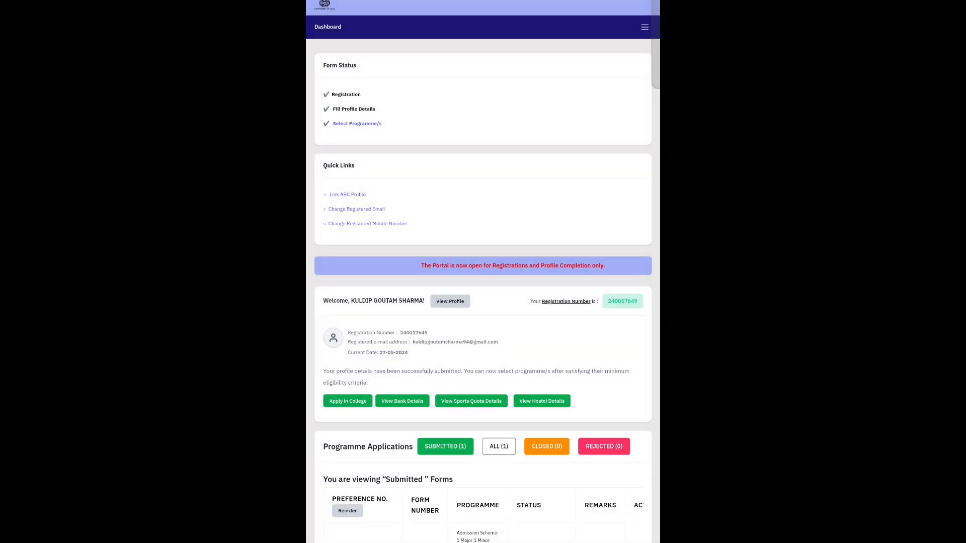
scroll(483, 271, down, 5)
scroll(483, 352, right, 3)
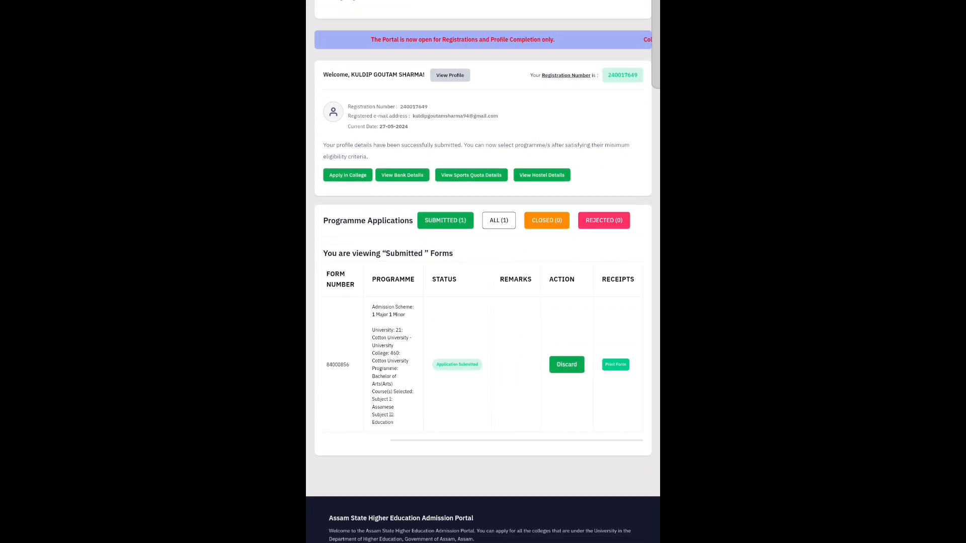
scroll(550, 390, left, 3)
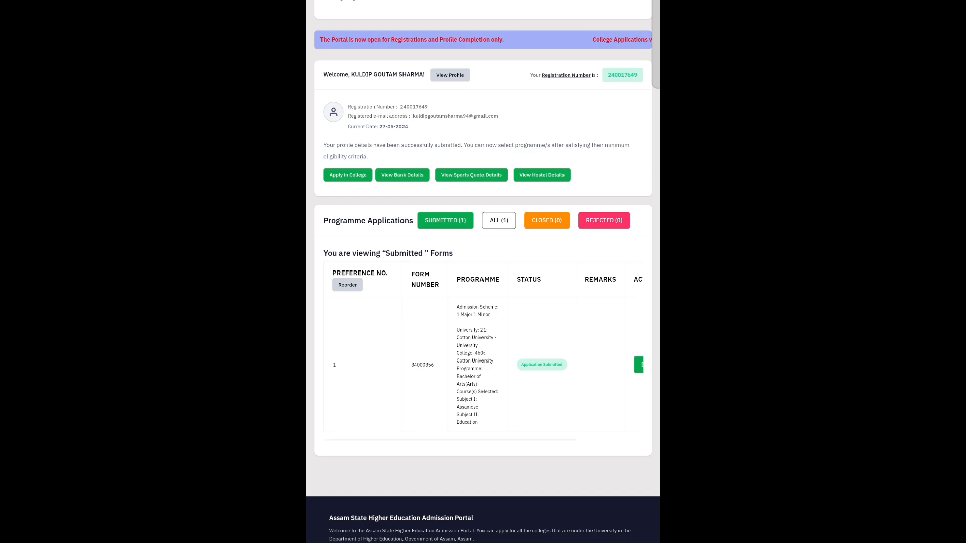
scroll(557, 394, up, 2)
scroll(556, 394, up, 4)
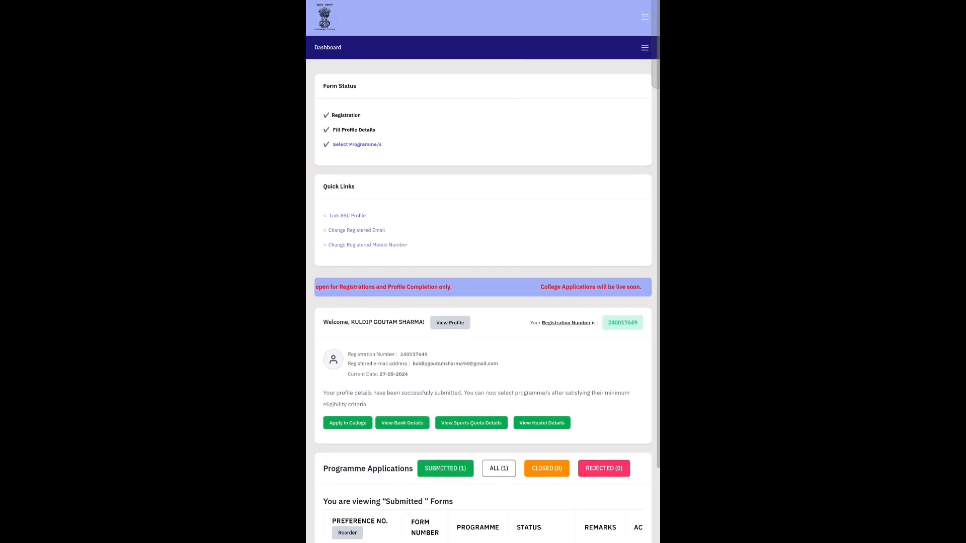